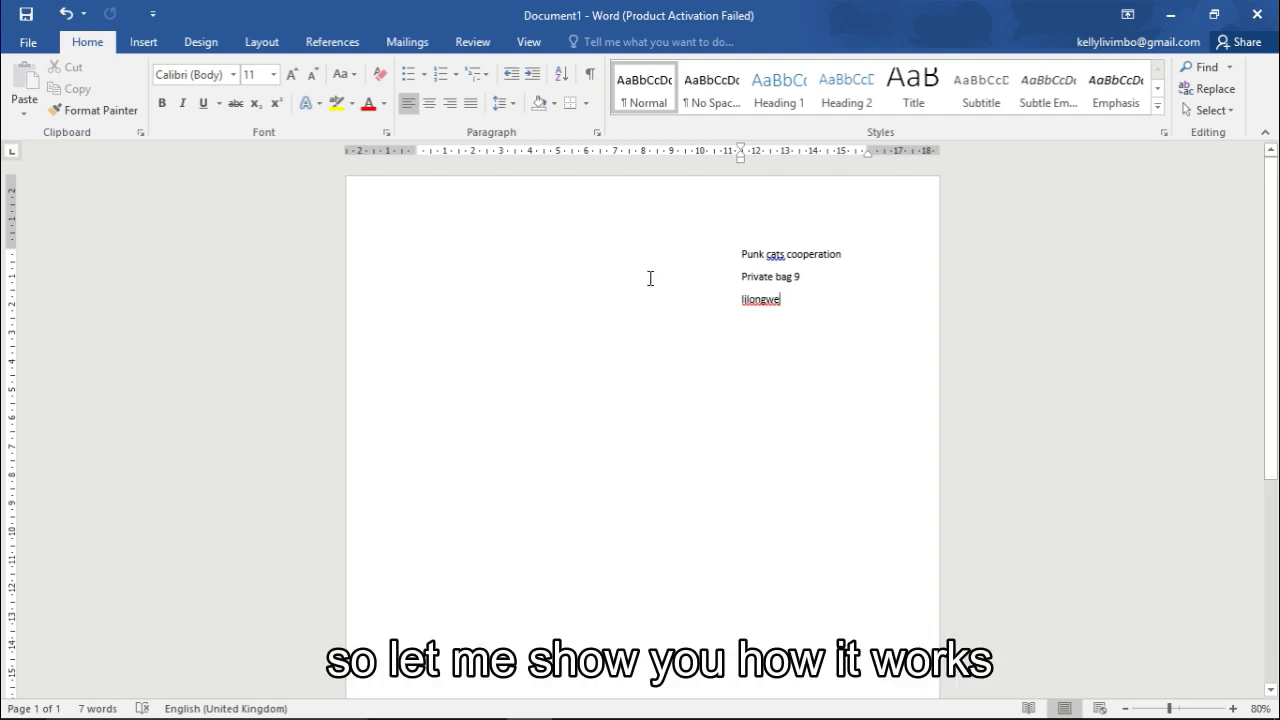
Launch the Step-by-Step Mail Merge Wizard for letters and advance to step 3, Select recipients
click(408, 44)
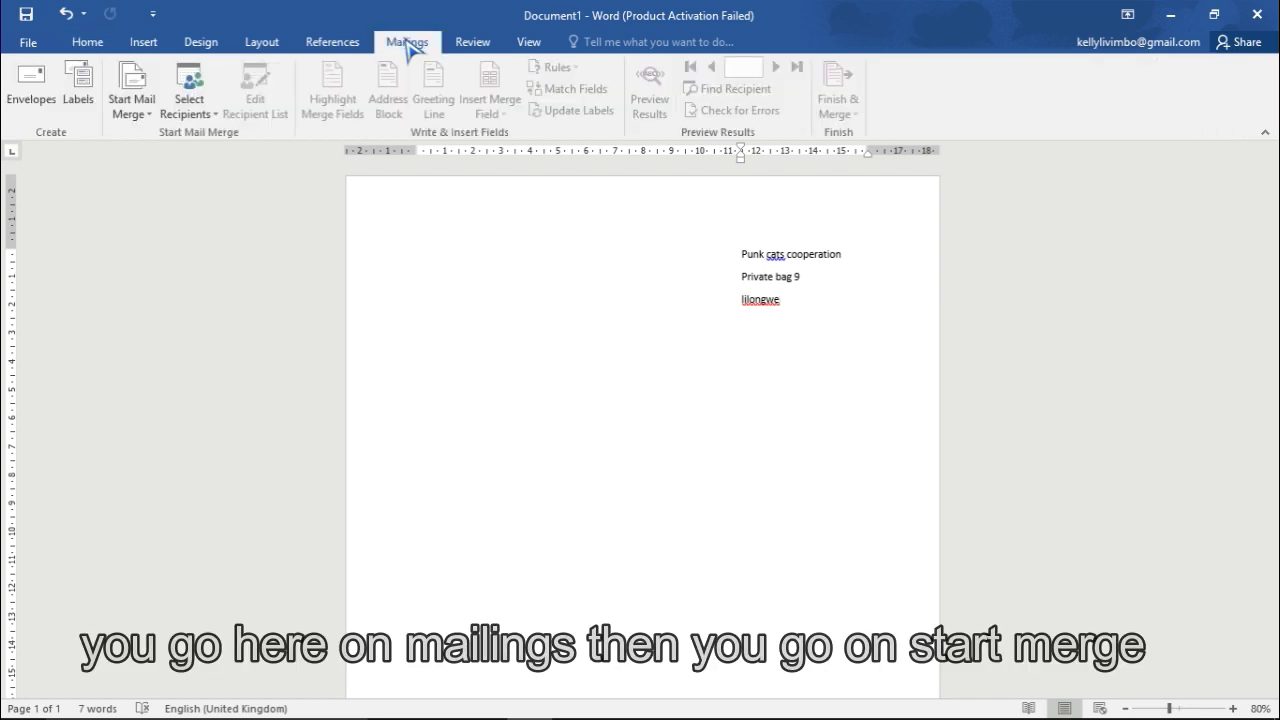
click(150, 118)
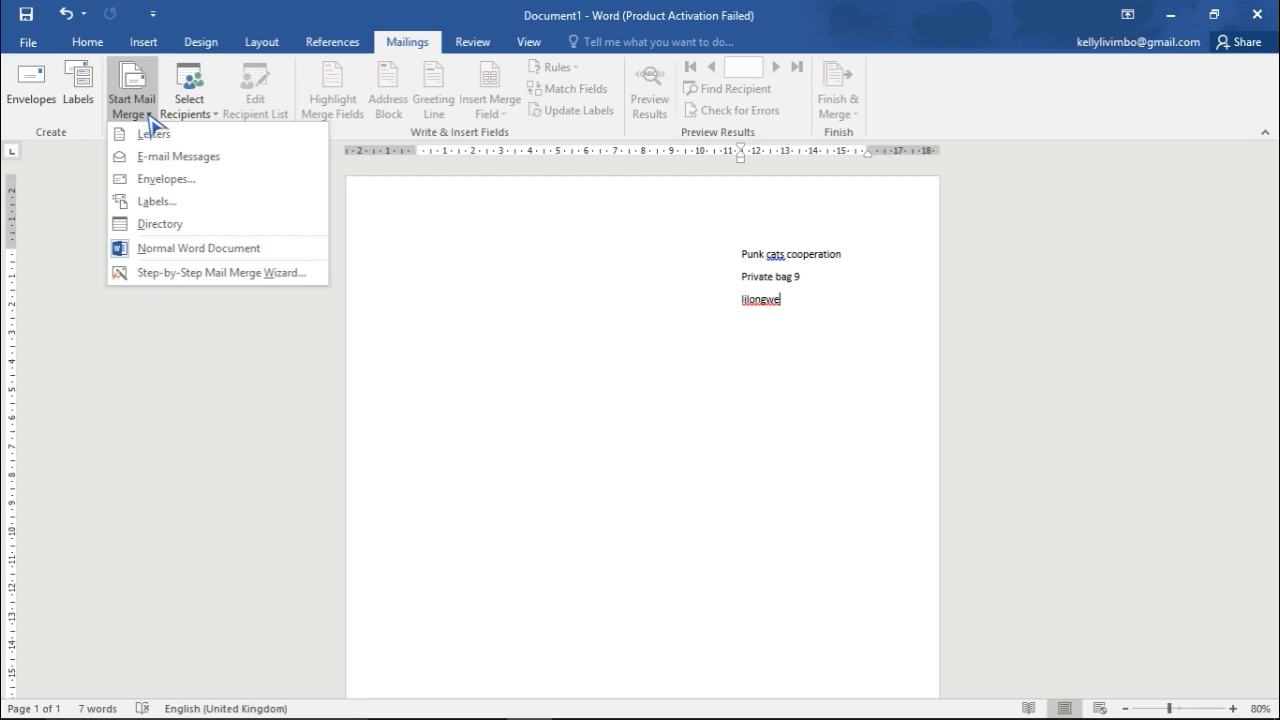
click(186, 274)
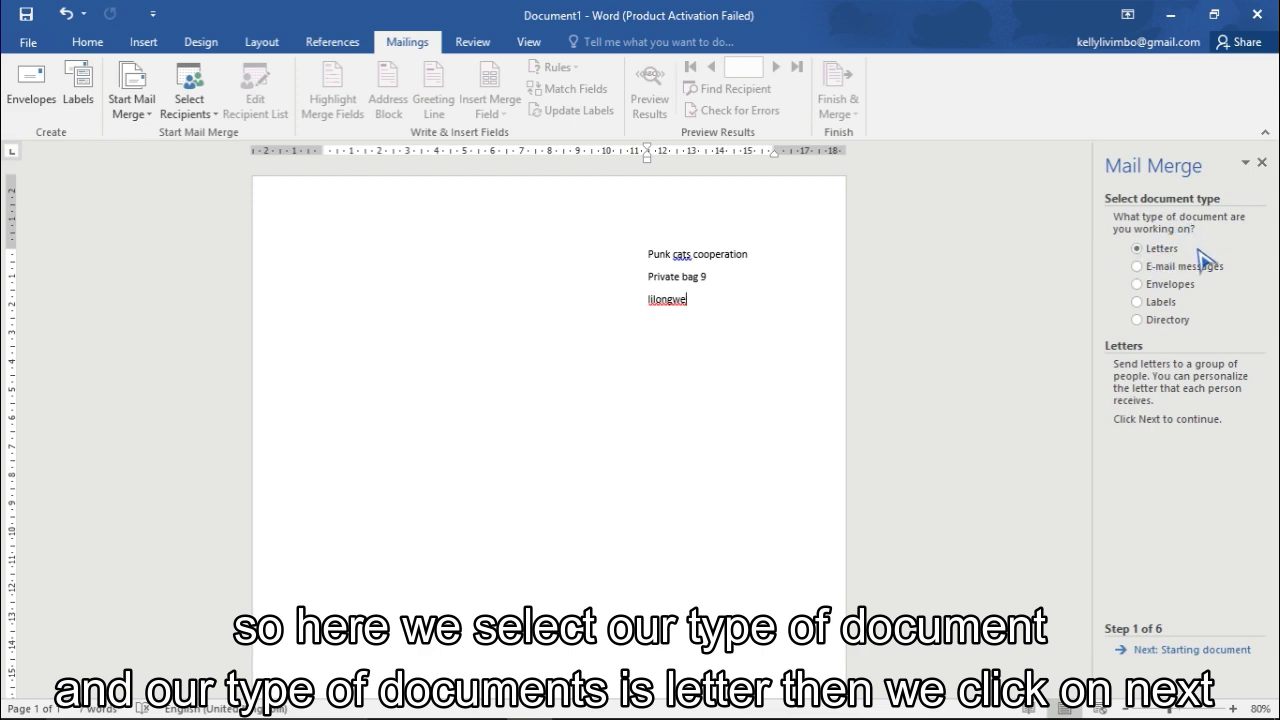
click(1185, 650)
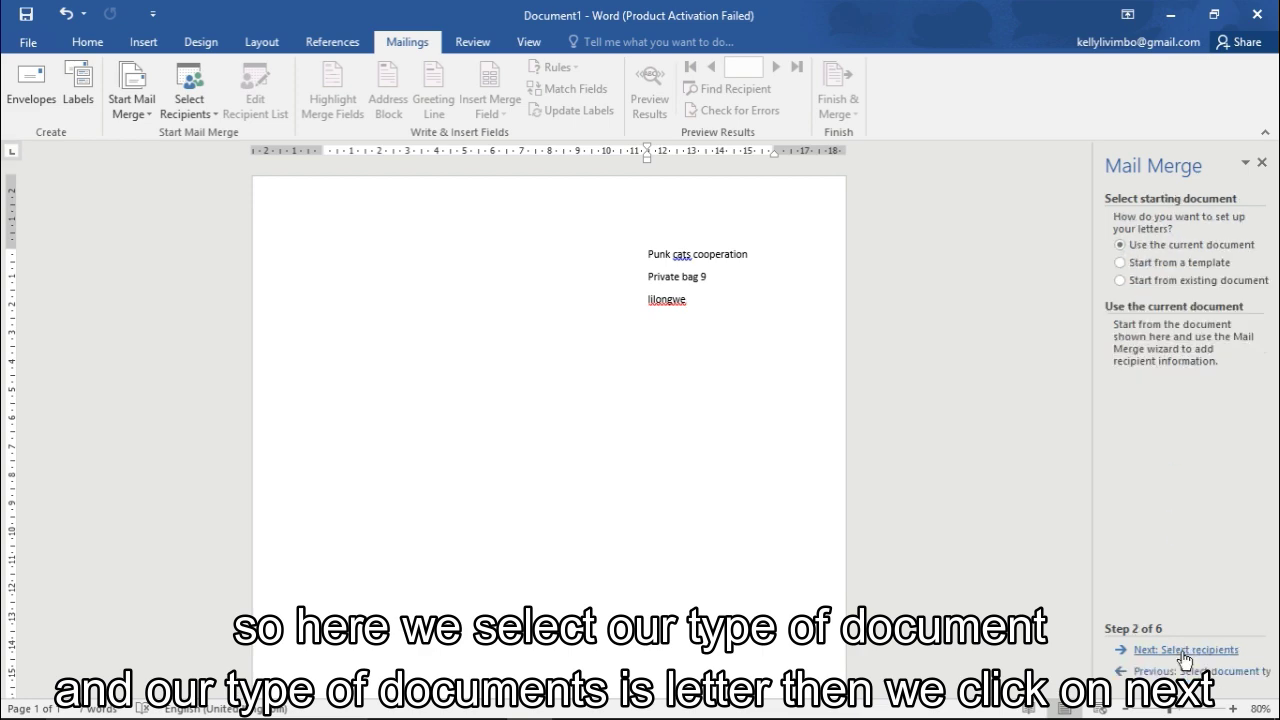
click(1183, 650)
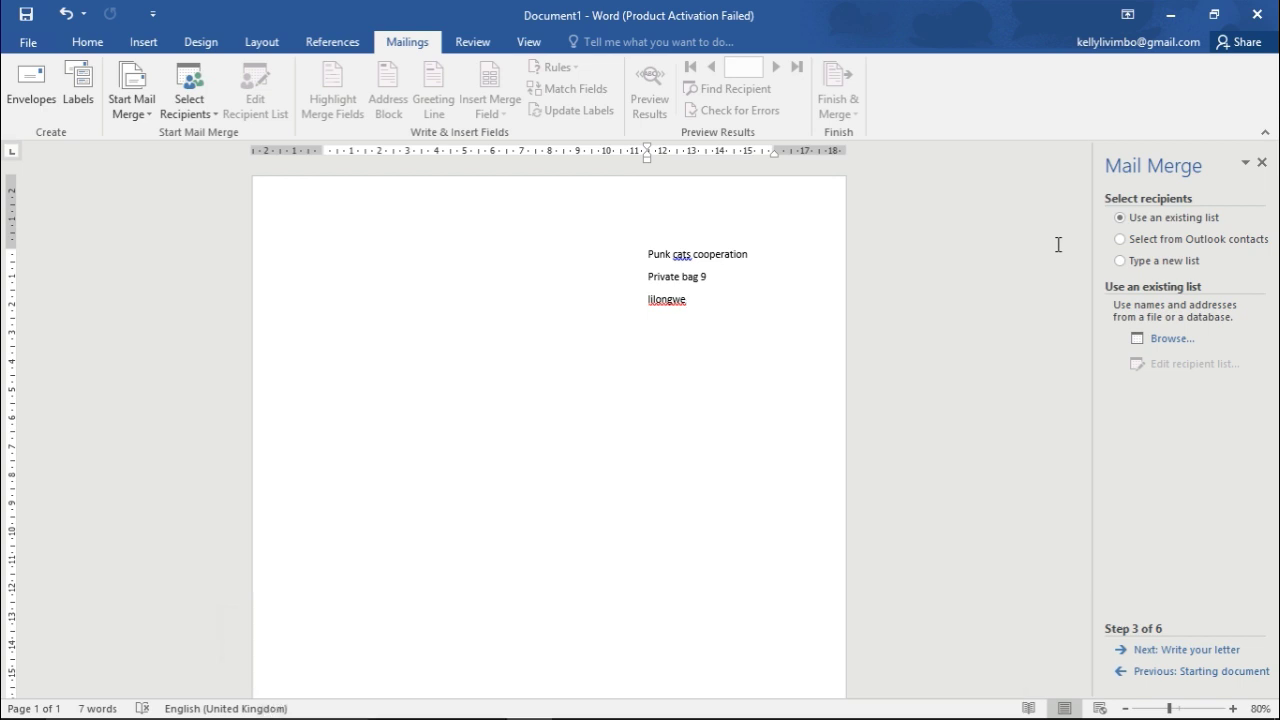
Select 'Type a new list' and bring up the empty New Address List dialog
click(1121, 262)
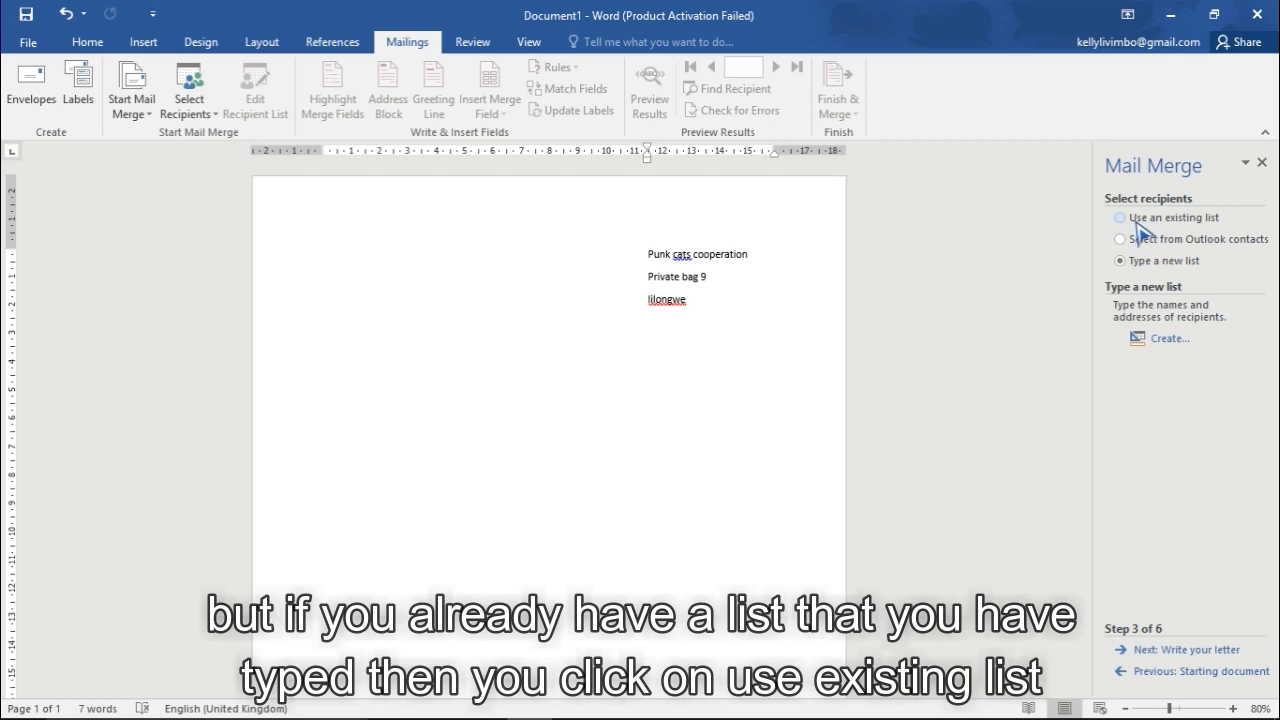
click(1162, 342)
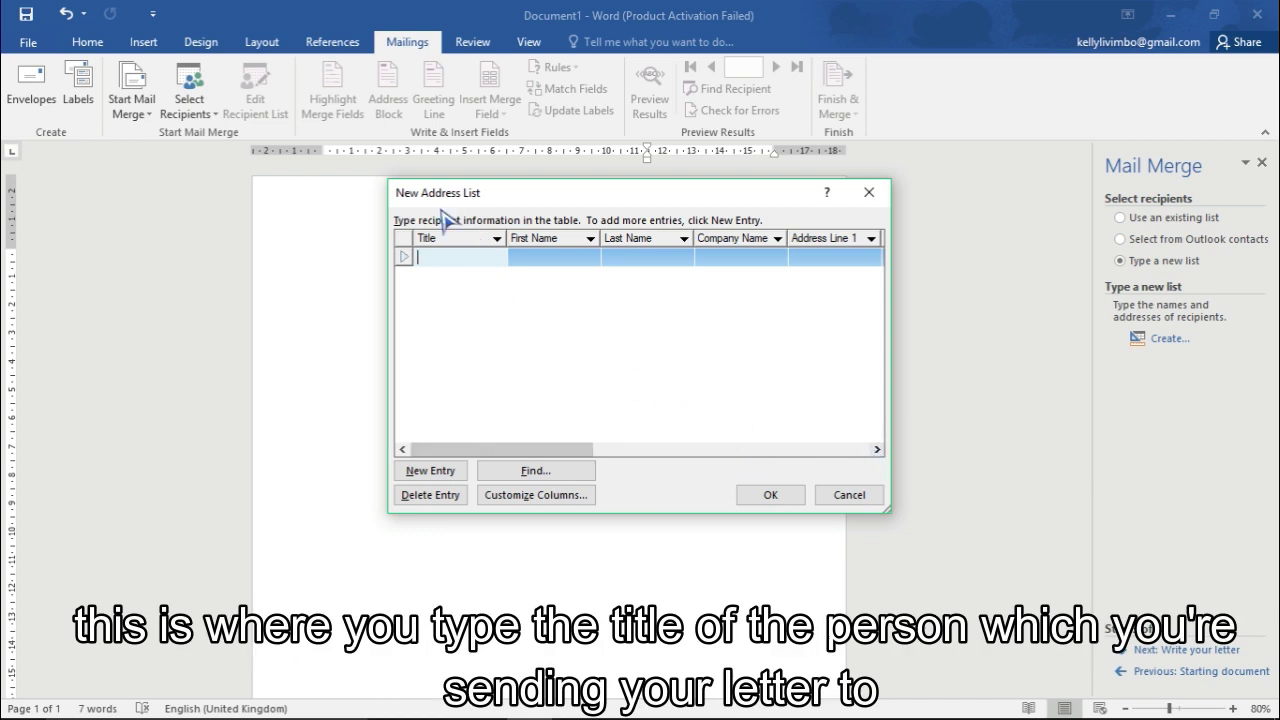
Scroll across the New Address List columns, from Title through the address fields, on the first row
click(878, 450)
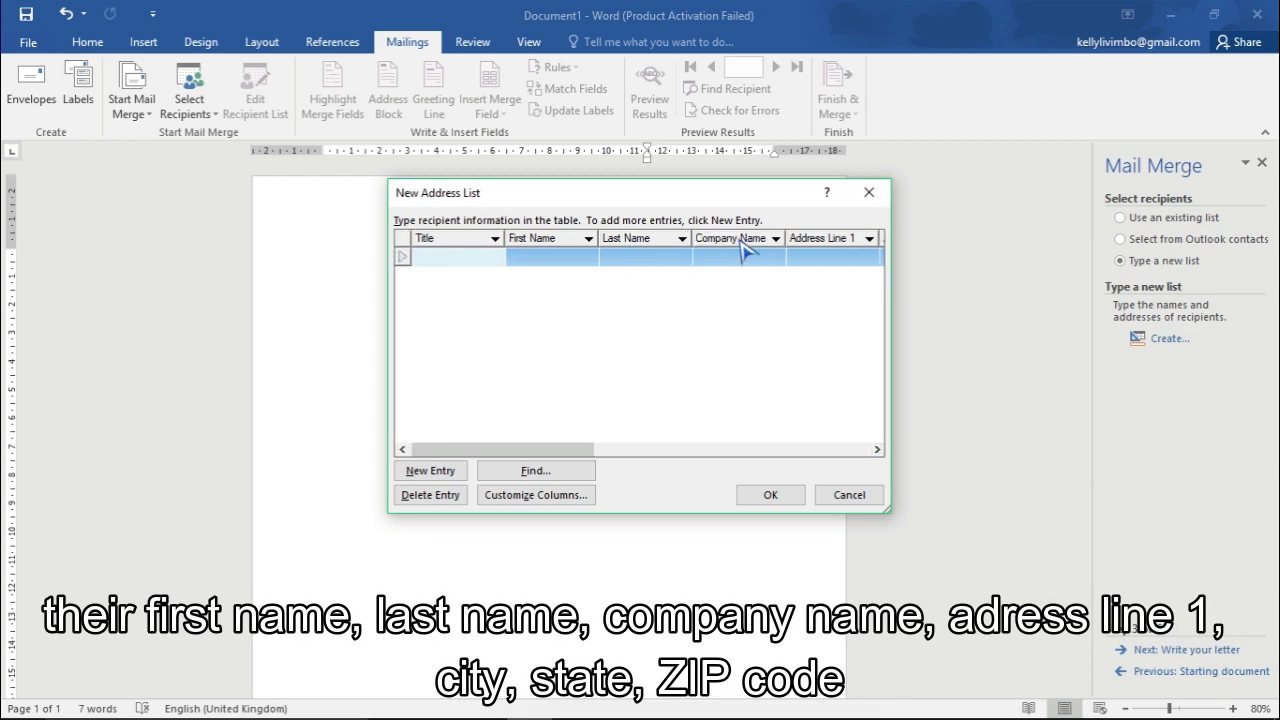
click(876, 450)
click(876, 450)
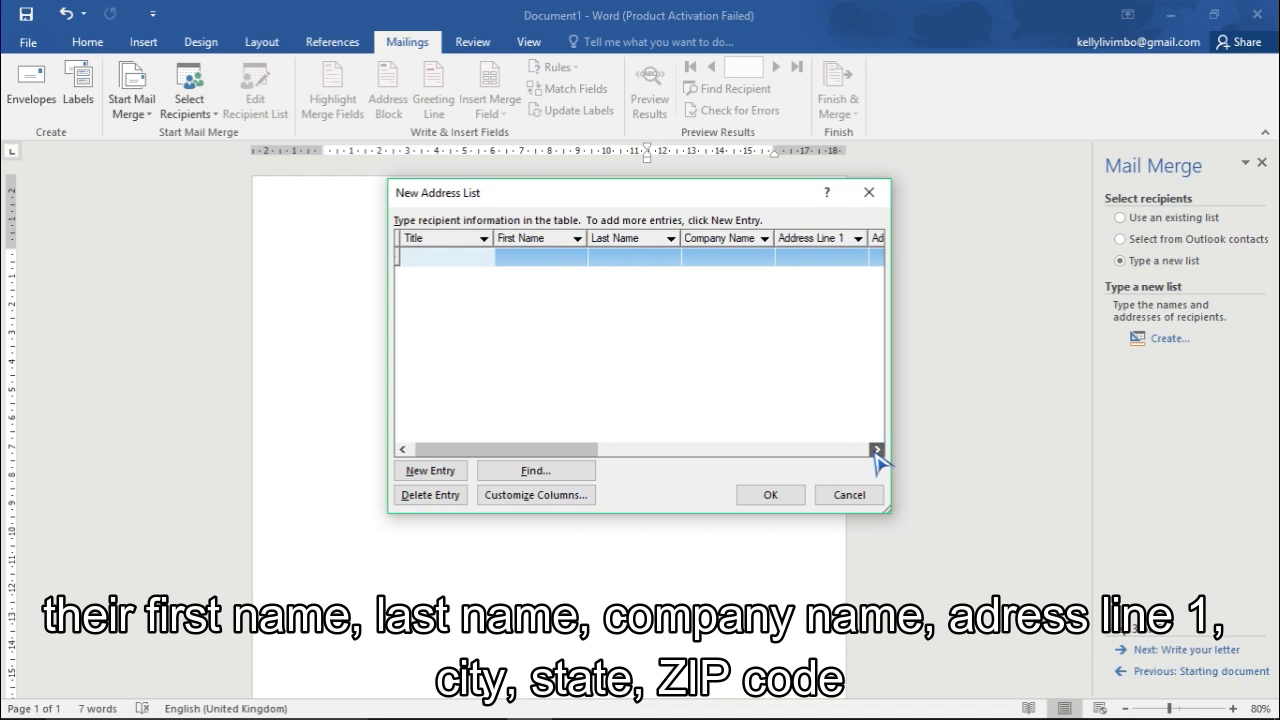
click(876, 450)
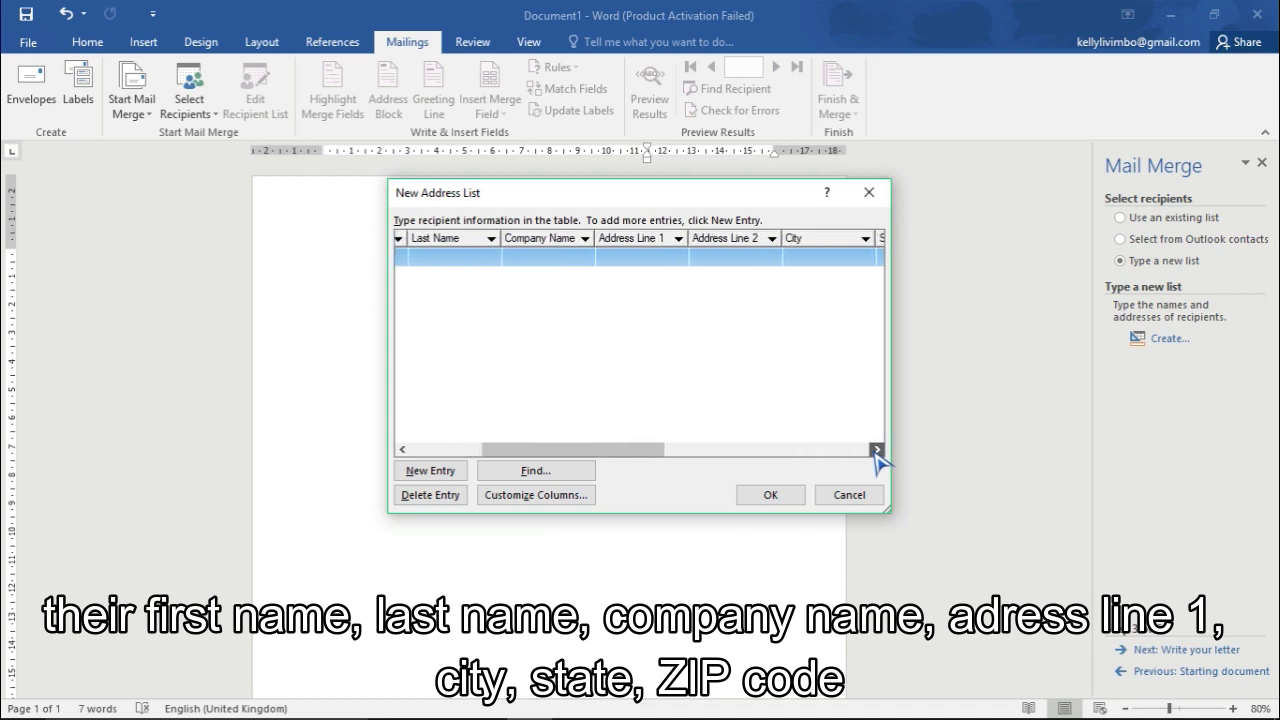
click(876, 450)
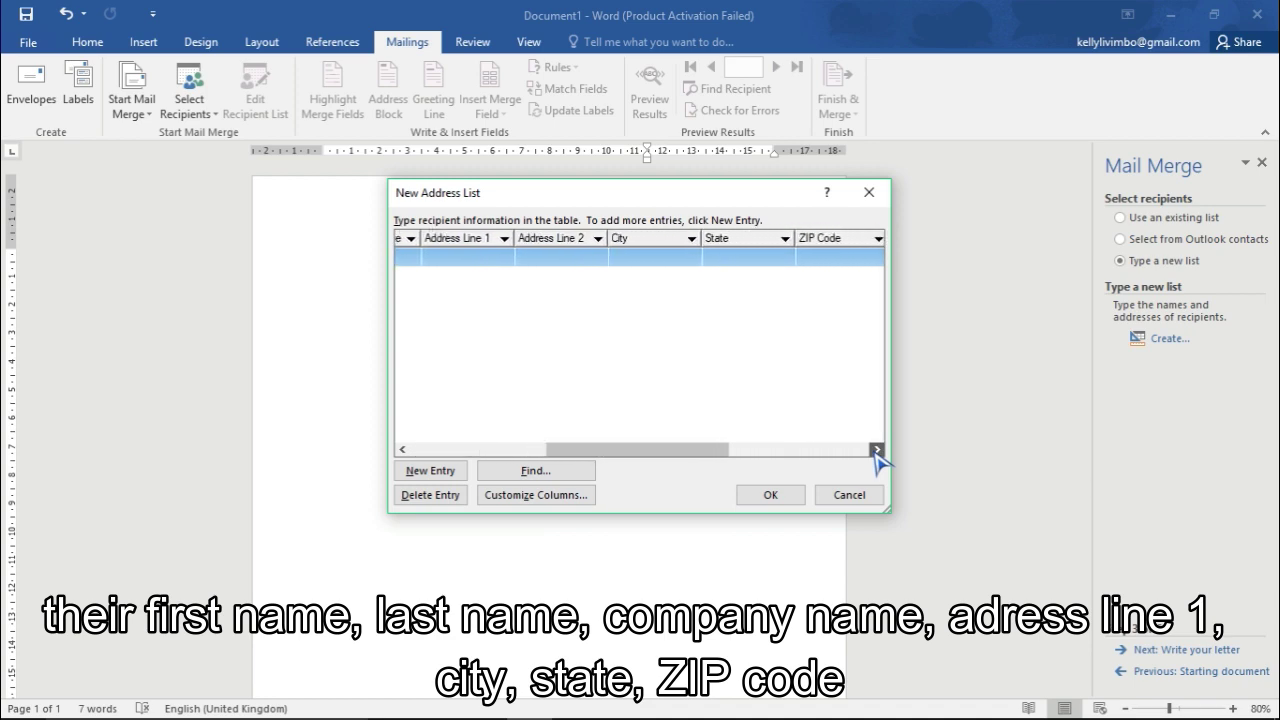
drag(706, 450, 500, 451)
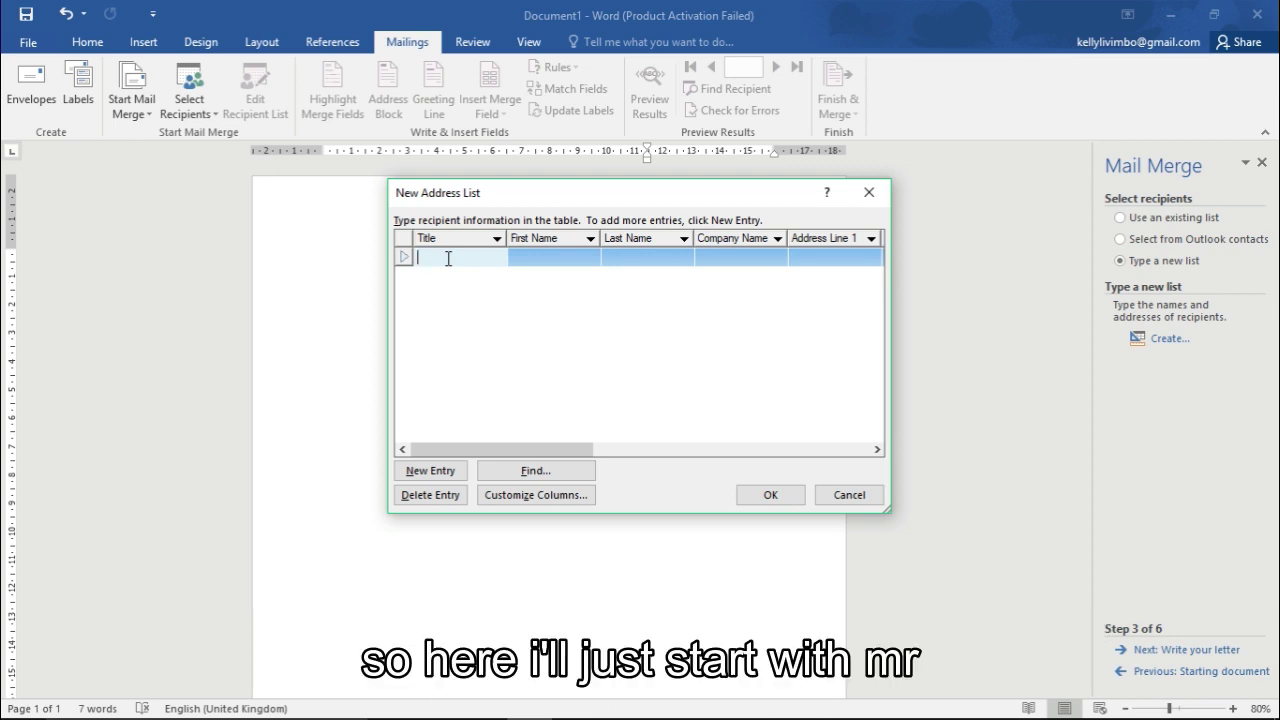
Enter the first recipient's first name, last name and company Max tv coop
click(538, 259)
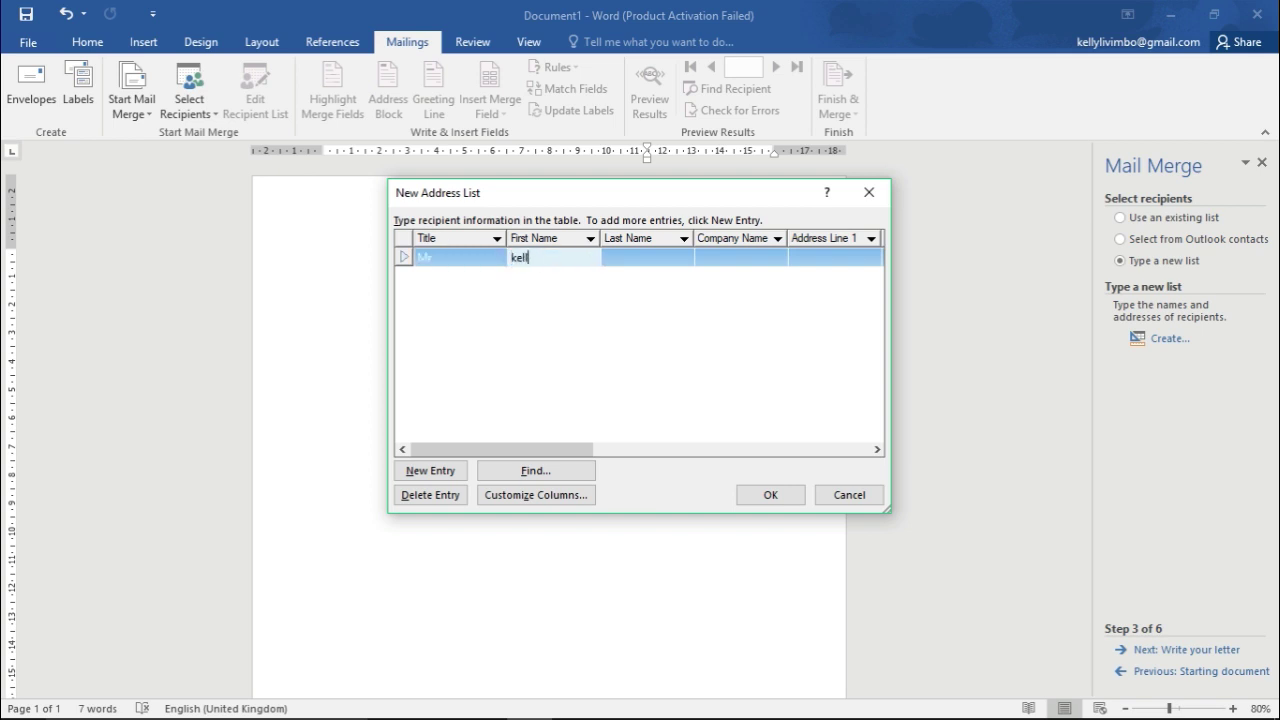
click(622, 260)
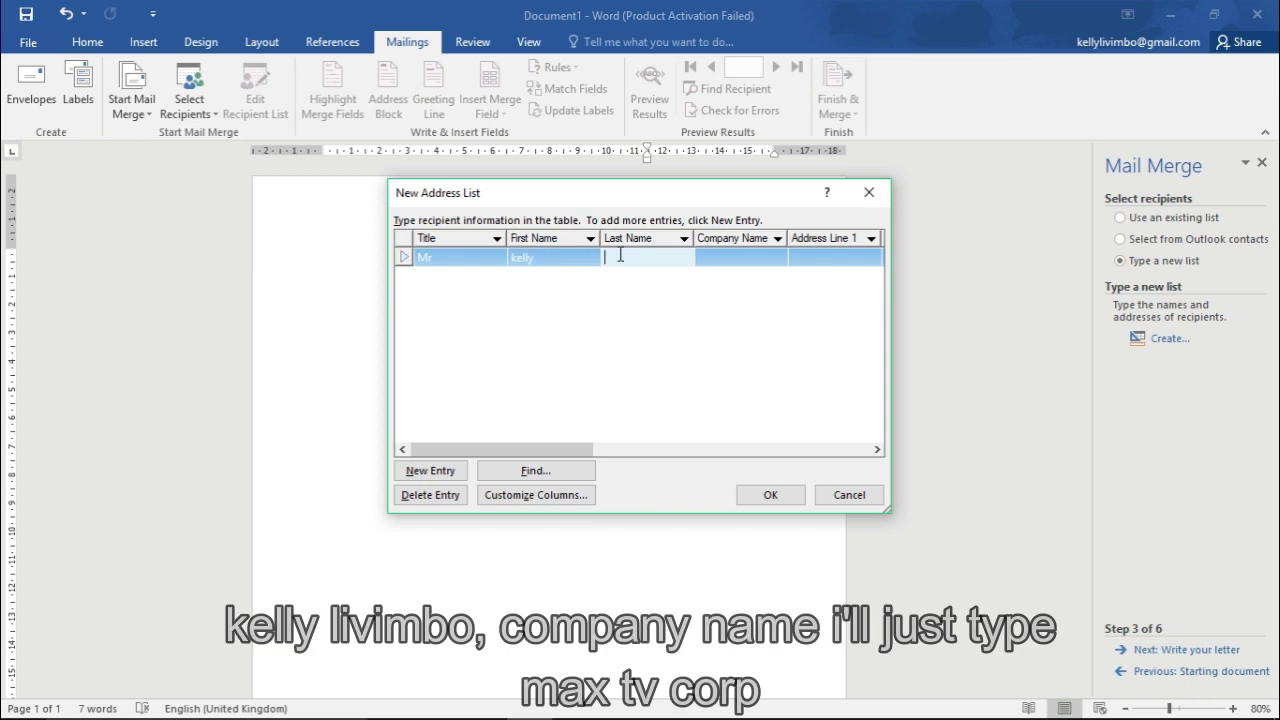
text(Livimbo)
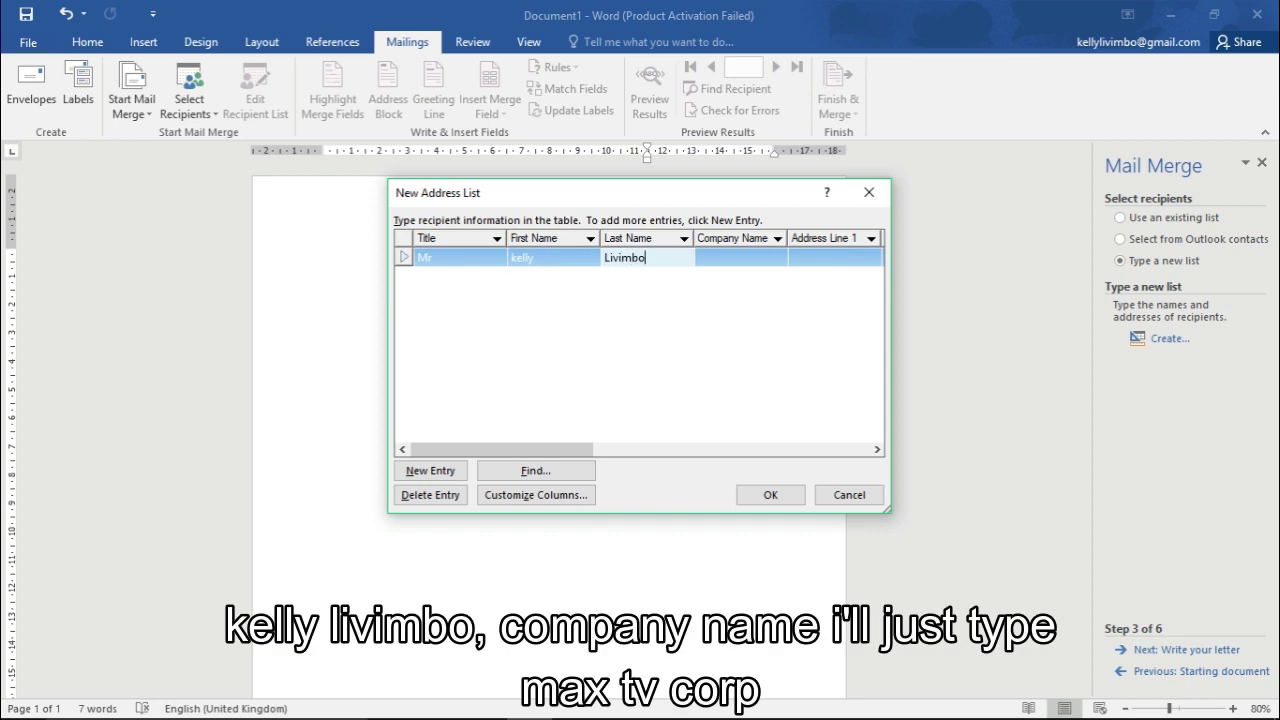
click(763, 256)
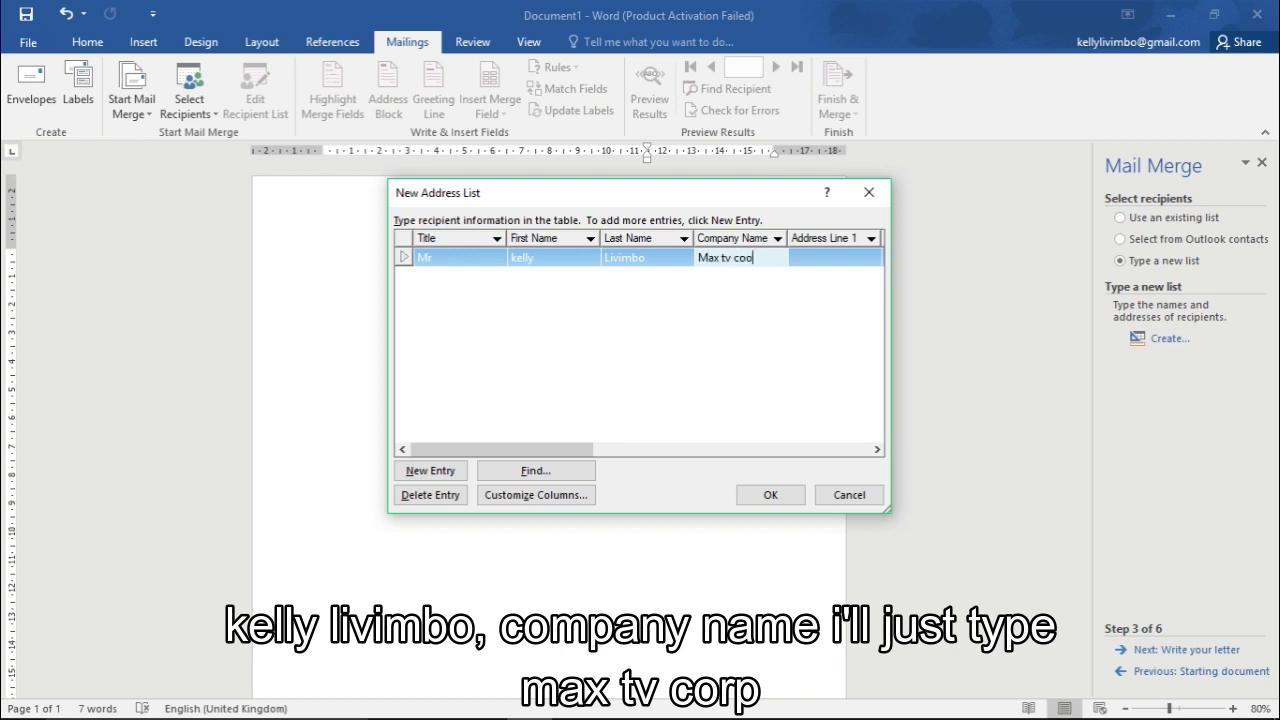
text(p)
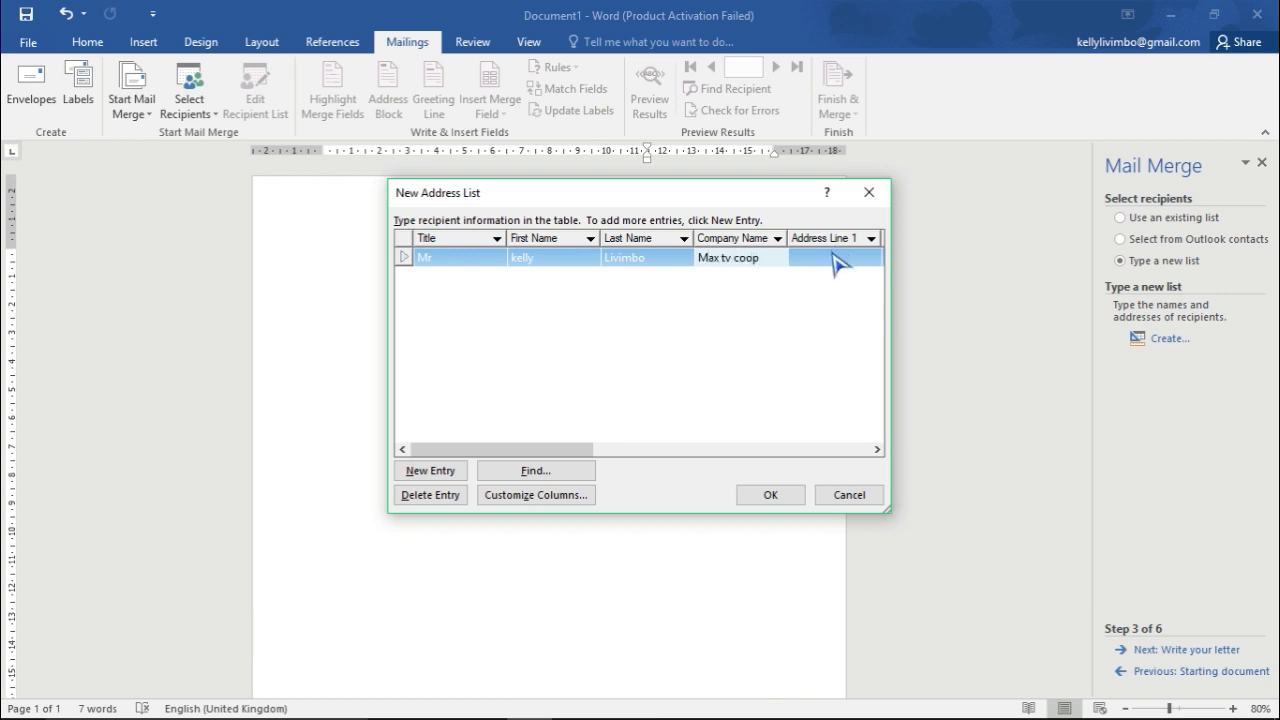
click(833, 256)
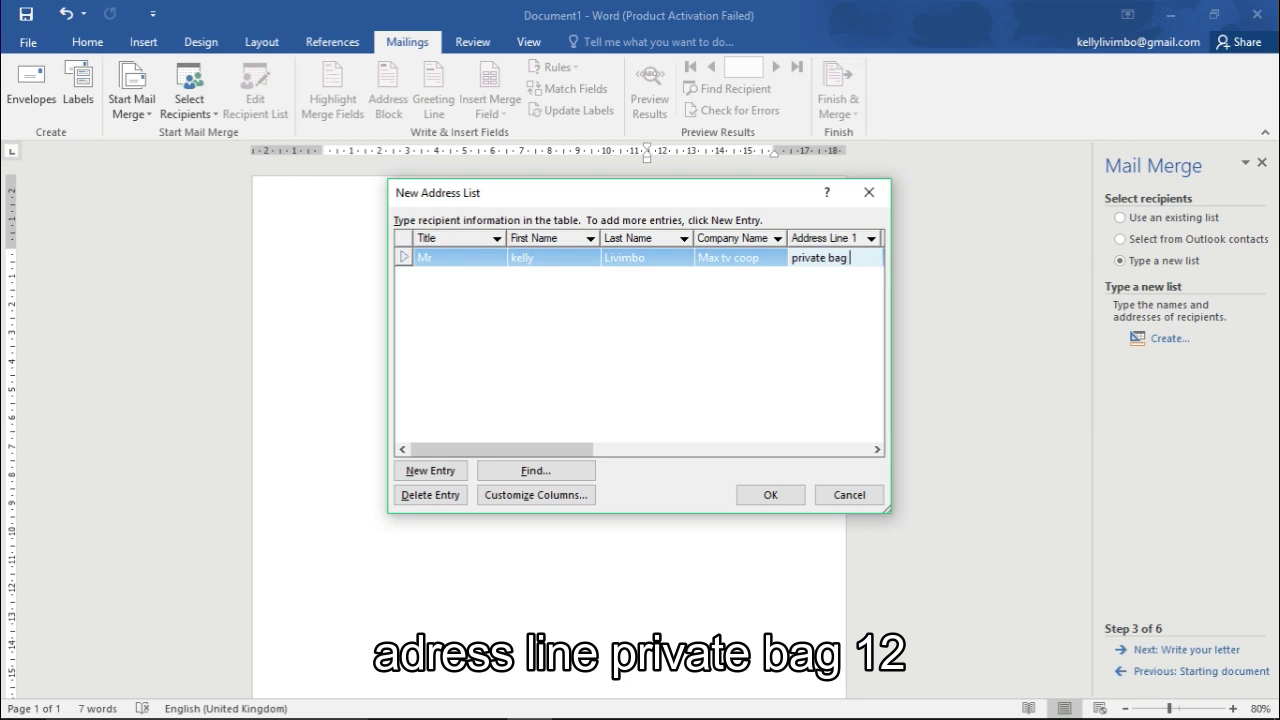
click(876, 450)
click(876, 450)
click(876, 450)
click(876, 450)
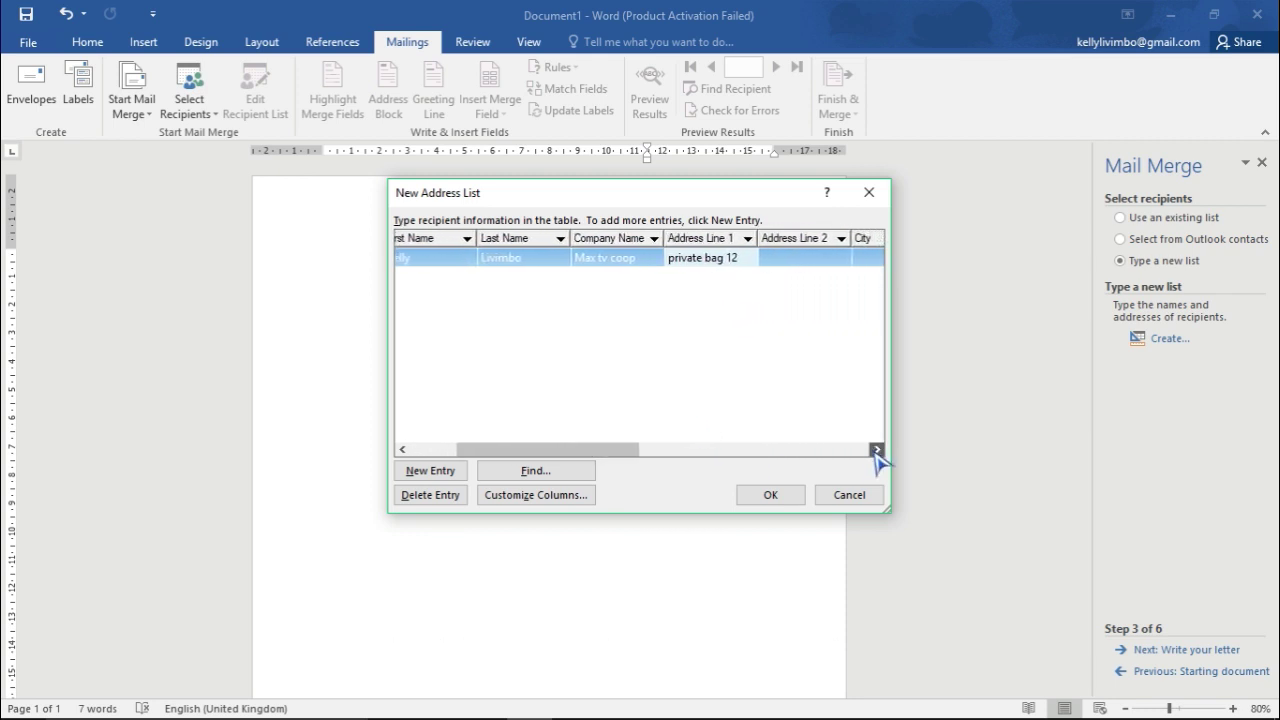
click(876, 450)
click(876, 450)
click(811, 257)
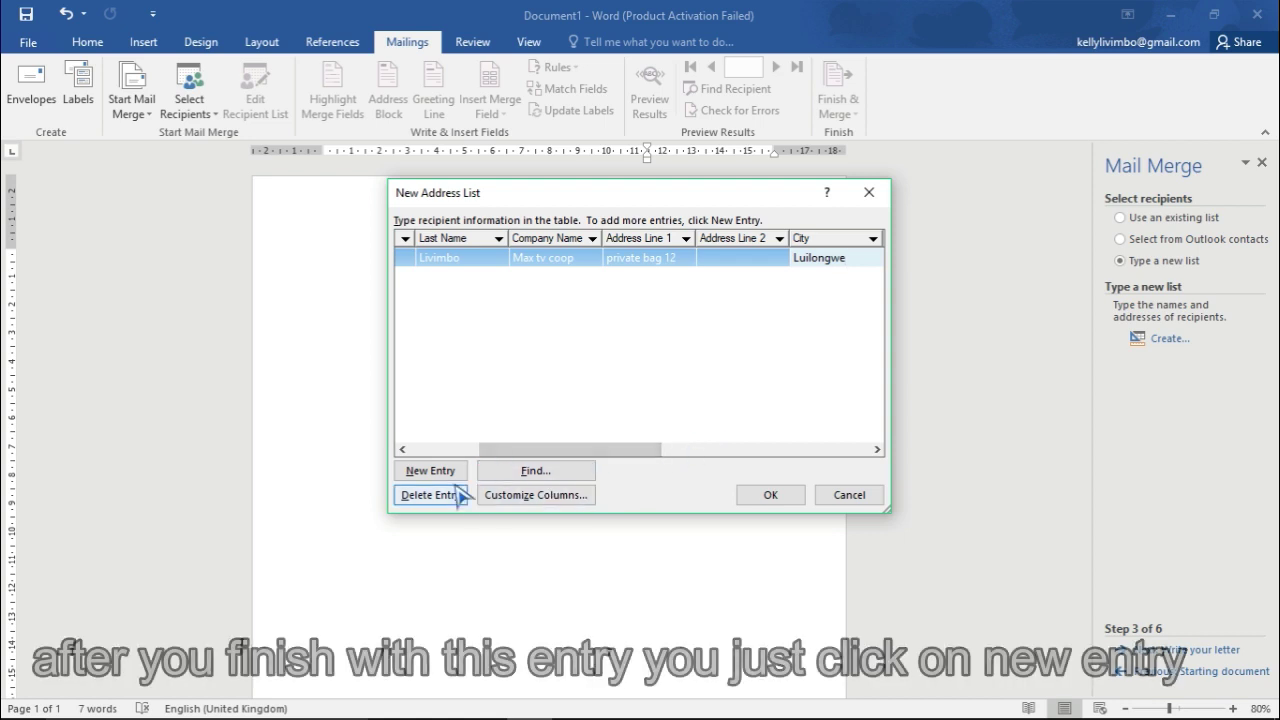
click(876, 450)
click(876, 450)
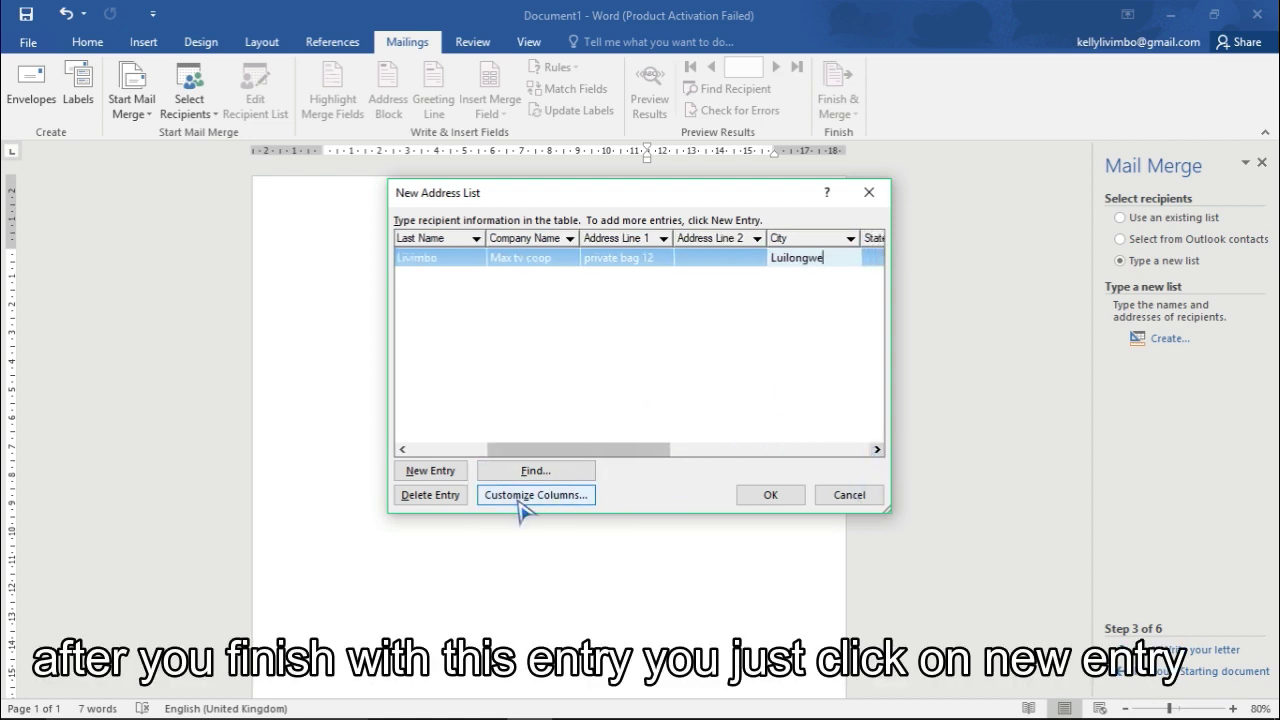
Add a second recipient with company Max lyrics, a private bag address and city Blantyre
click(410, 474)
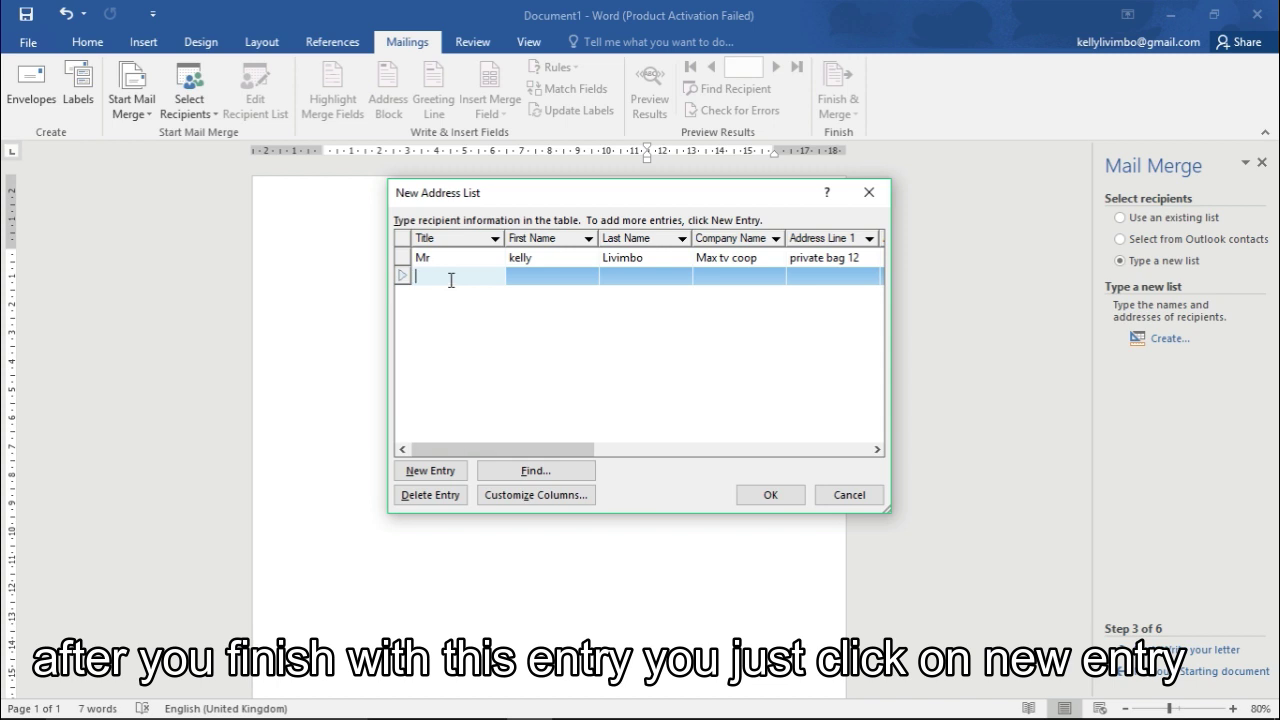
text(Mrs)
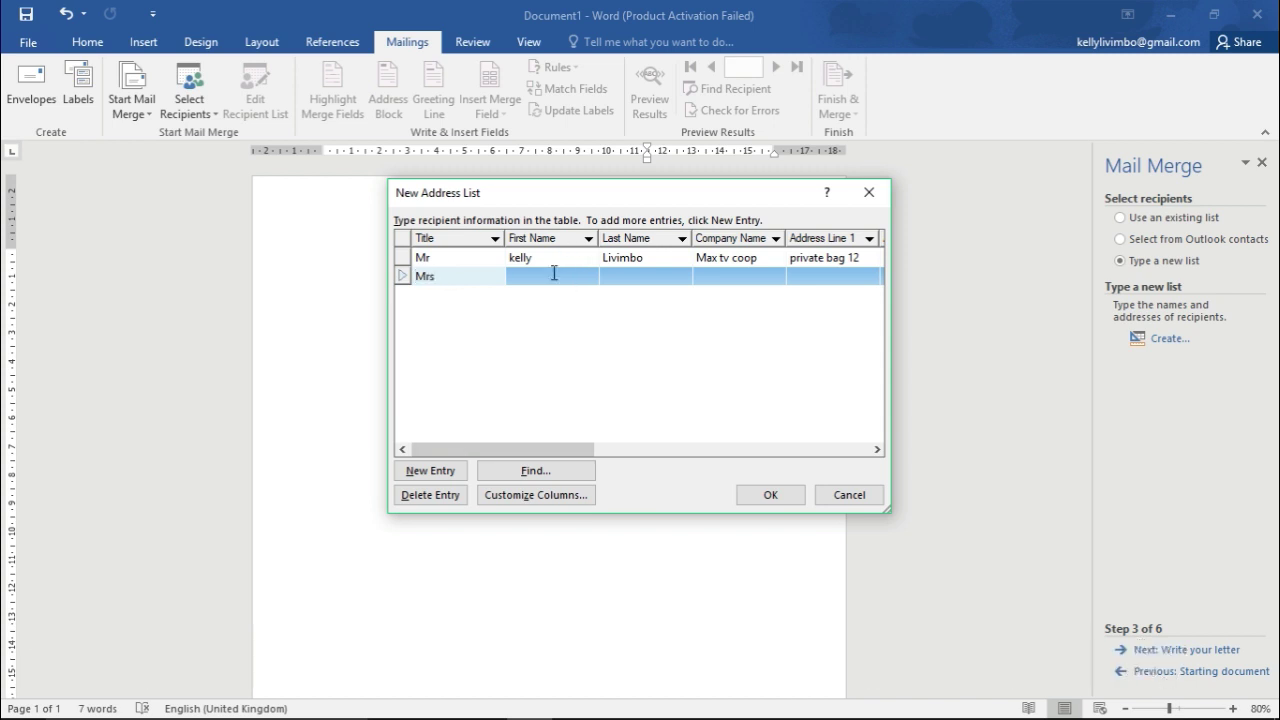
click(553, 273)
text(janet)
click(631, 279)
click(738, 276)
text(Ma)
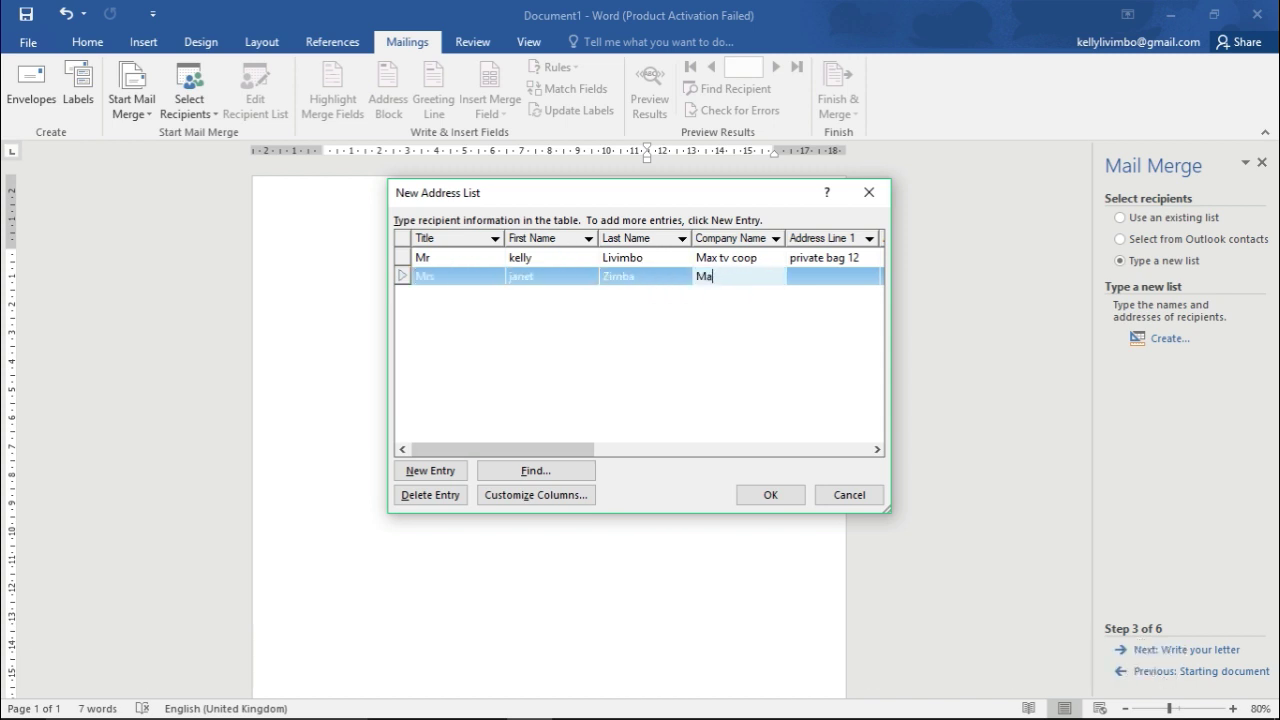
text(x lyrics)
click(806, 276)
text(private bag 67)
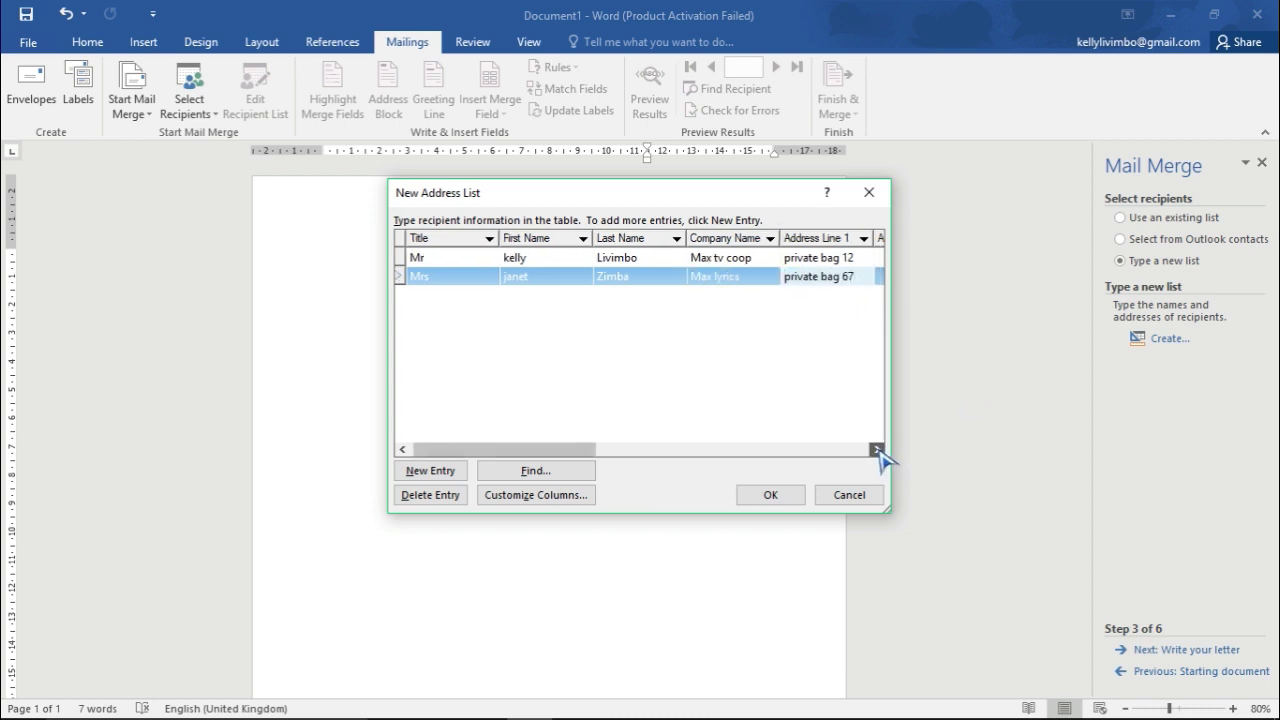
click(878, 449)
click(764, 279)
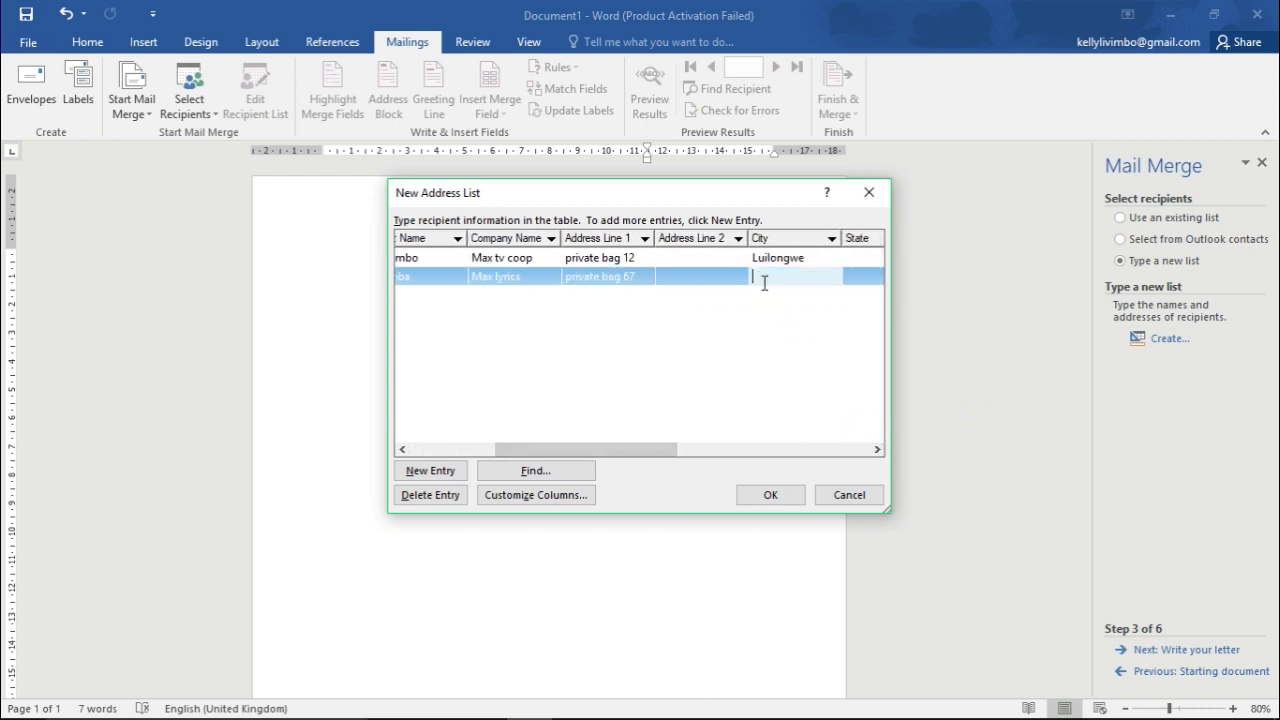
text(ntyre)
Add a third recipient, Mr at Max electronics in Durban, and confirm the list
click(430, 470)
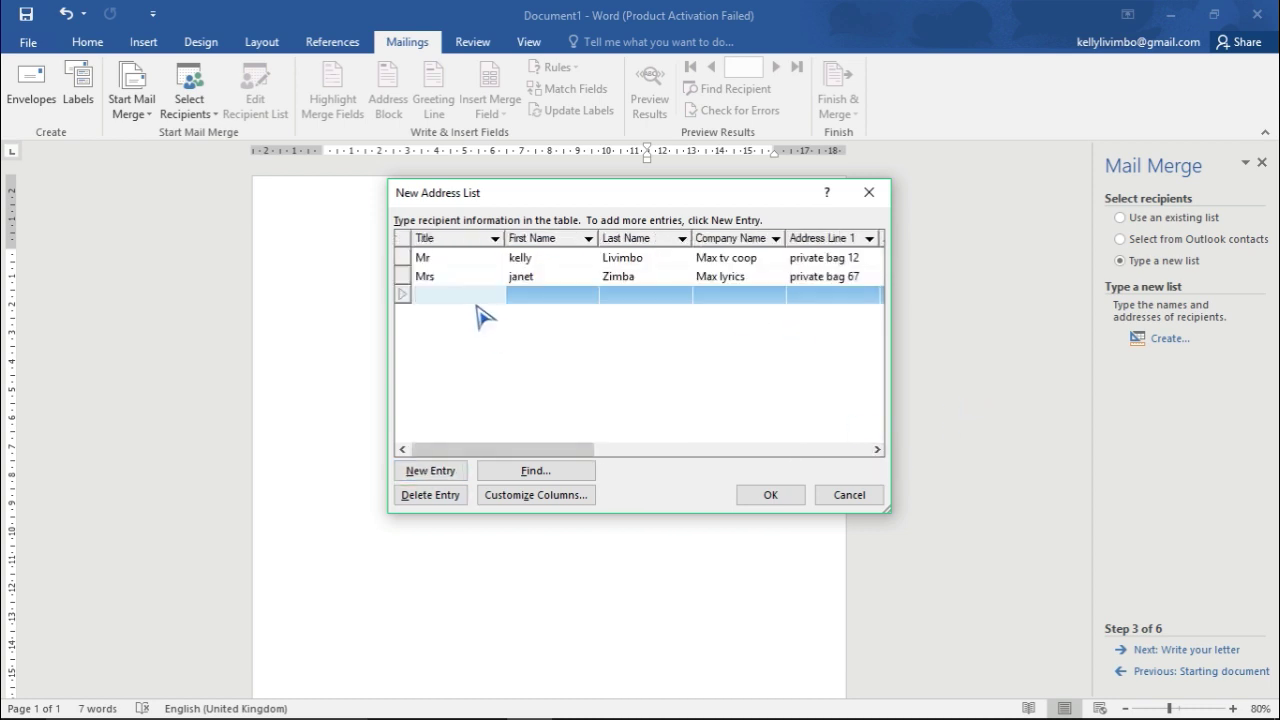
text(Mr)
click(544, 293)
click(628, 296)
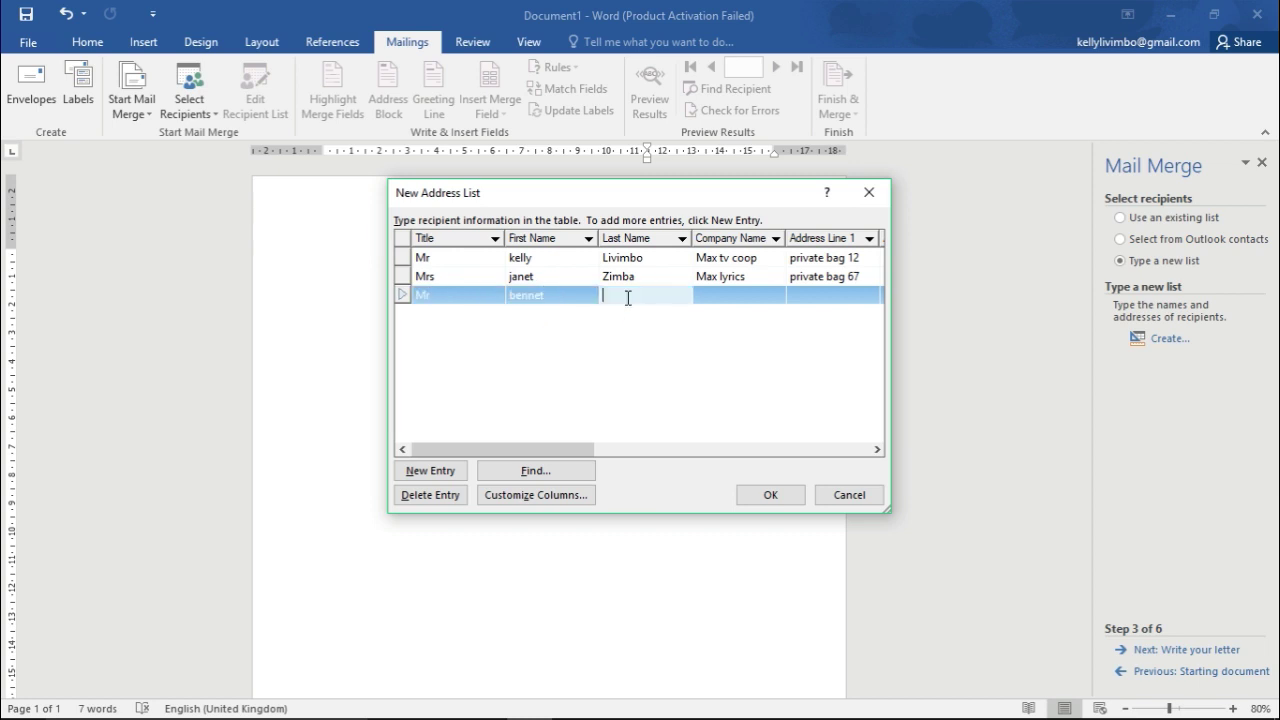
text(le)
click(715, 295)
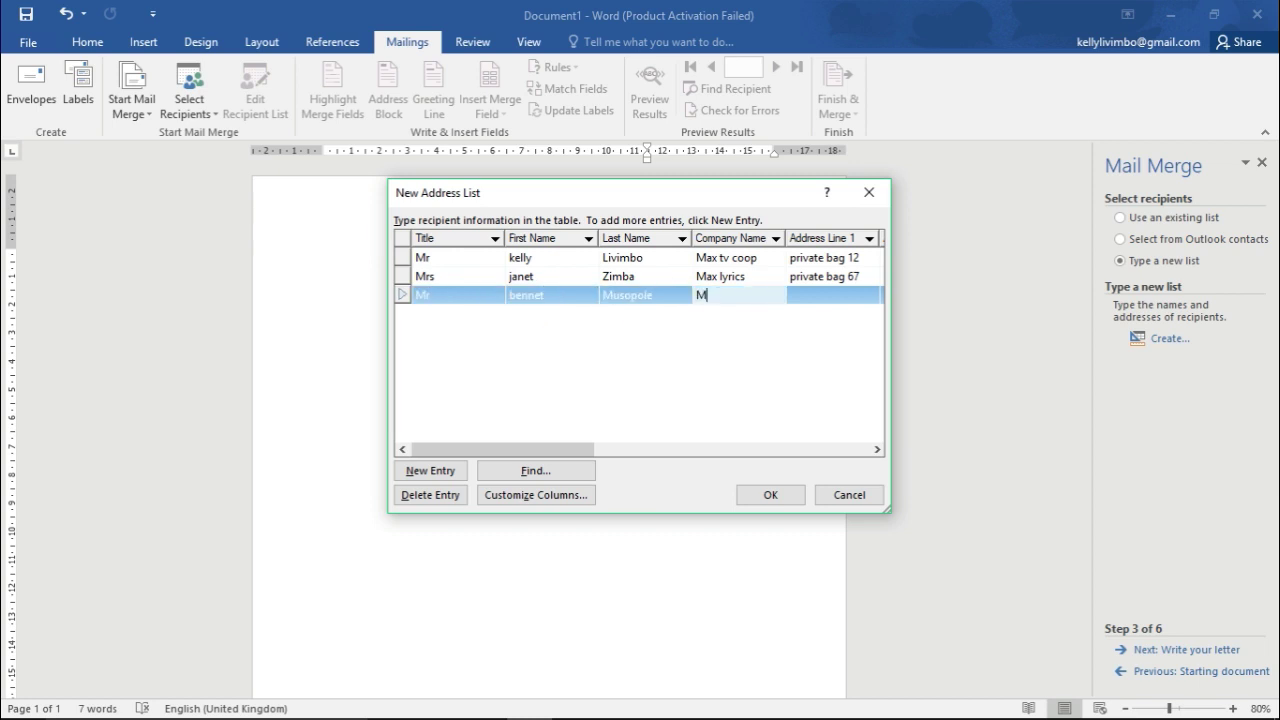
click(796, 294)
text(private bag)
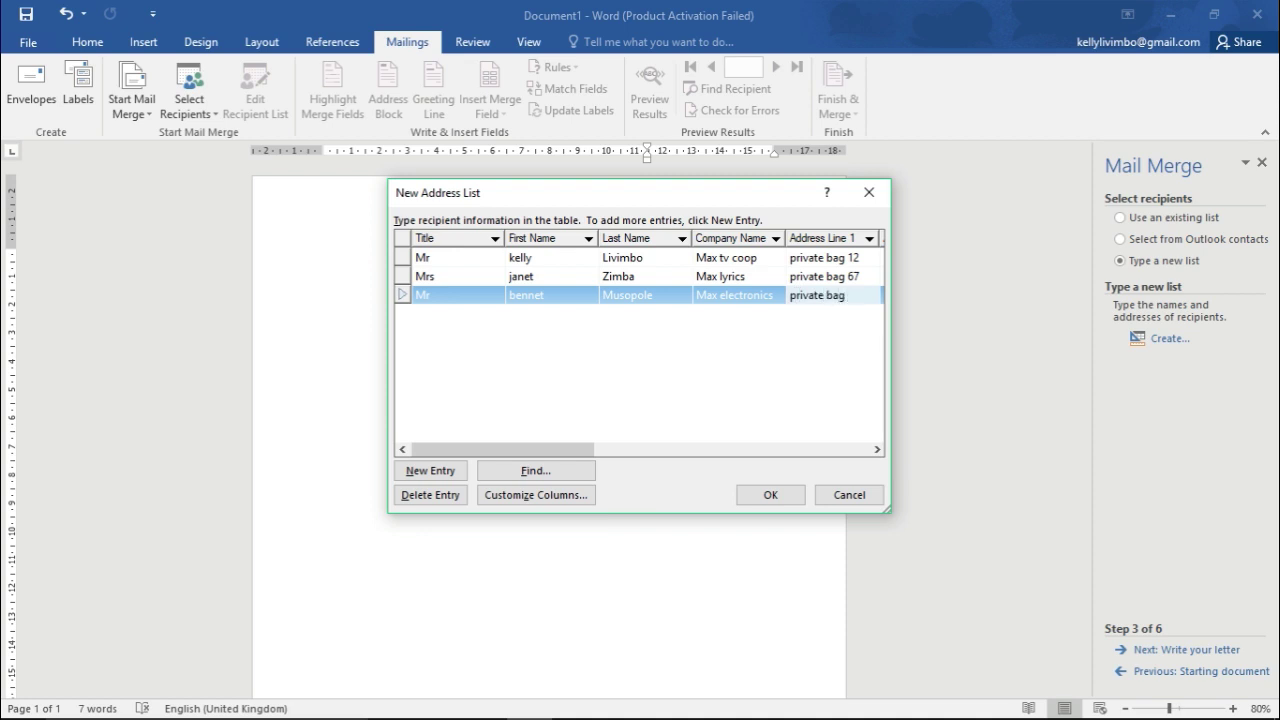
text(354)
click(877, 449)
click(841, 295)
text(Durban)
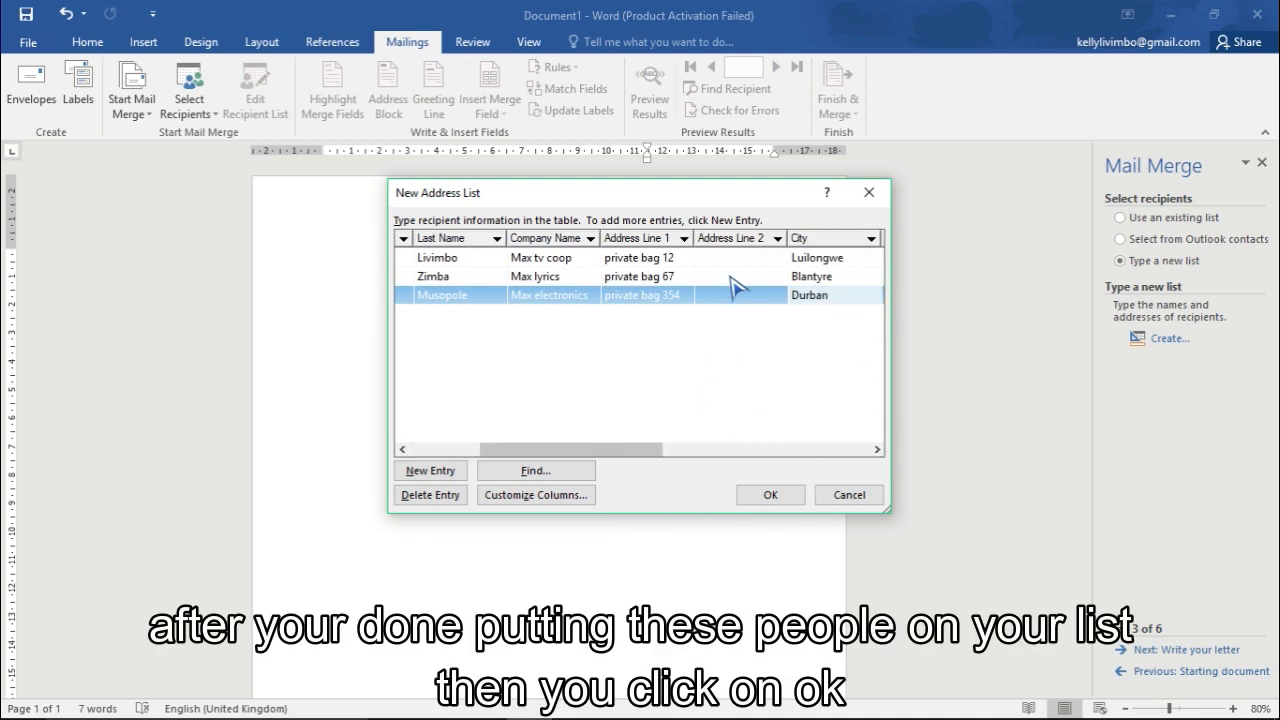
drag(628, 449, 548, 449)
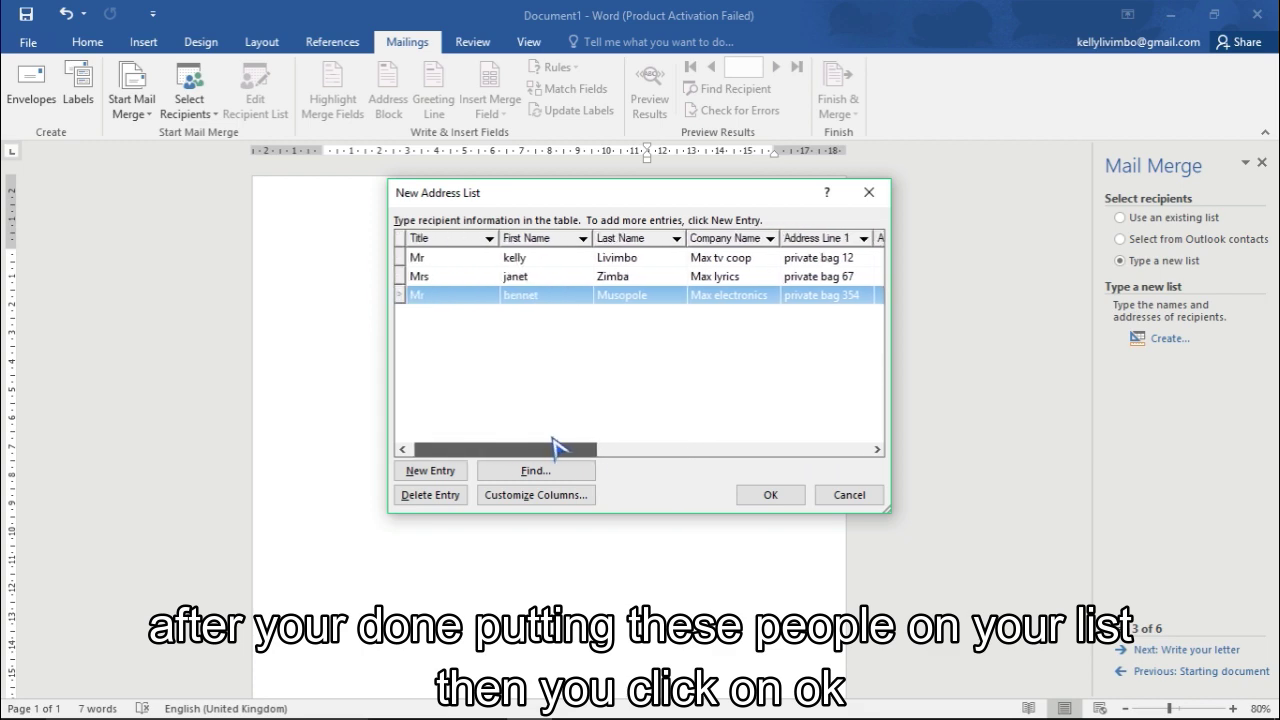
click(799, 494)
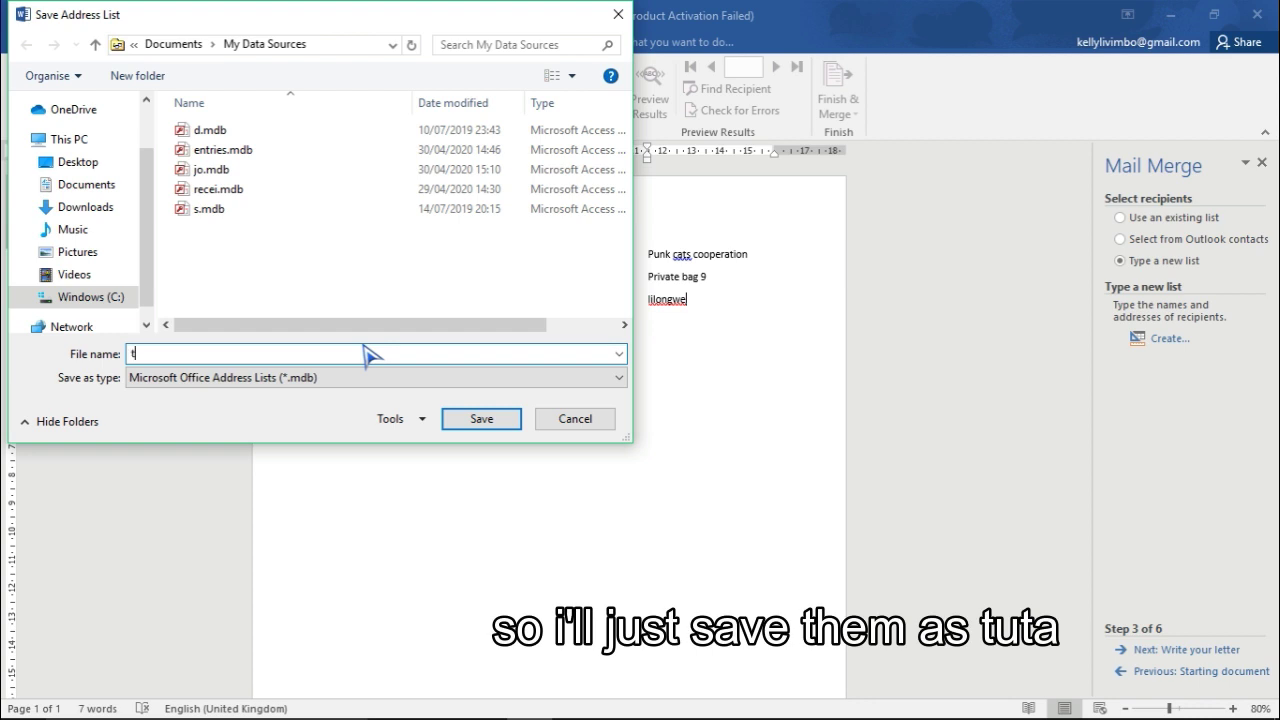
Save the address list as tuta.mdb and accept its three recipients for the merge
text(uta)
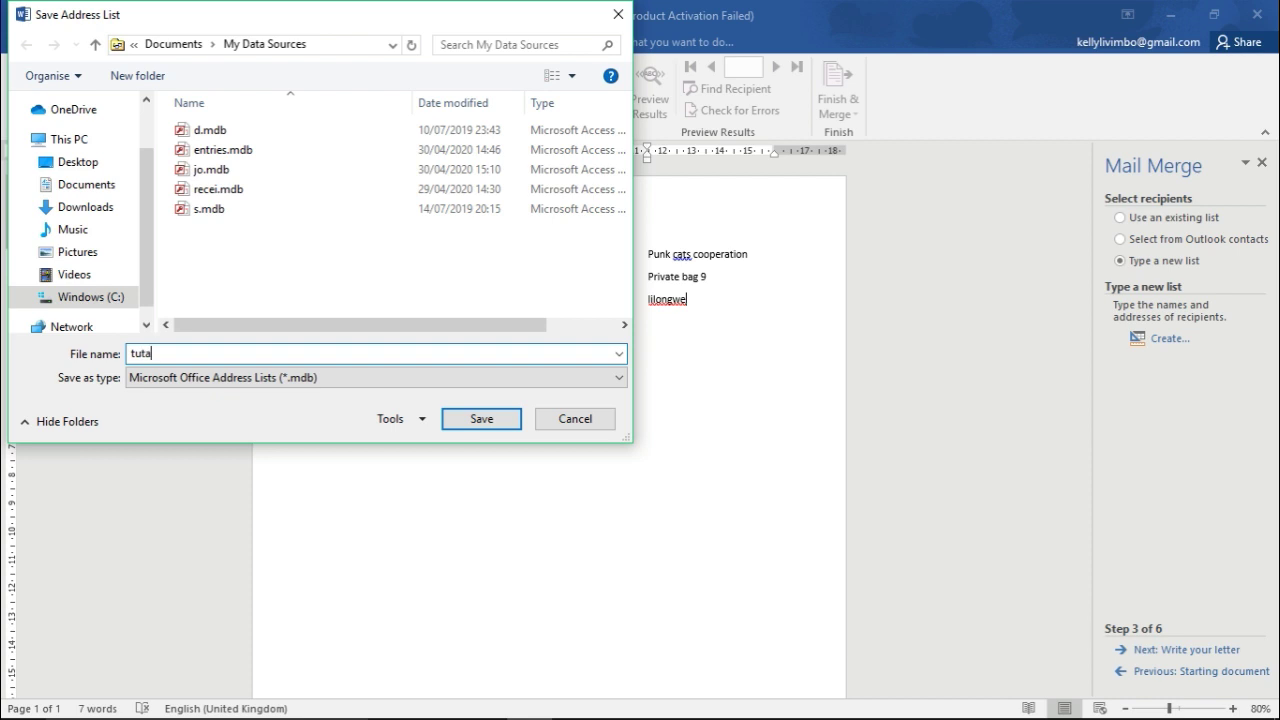
click(482, 419)
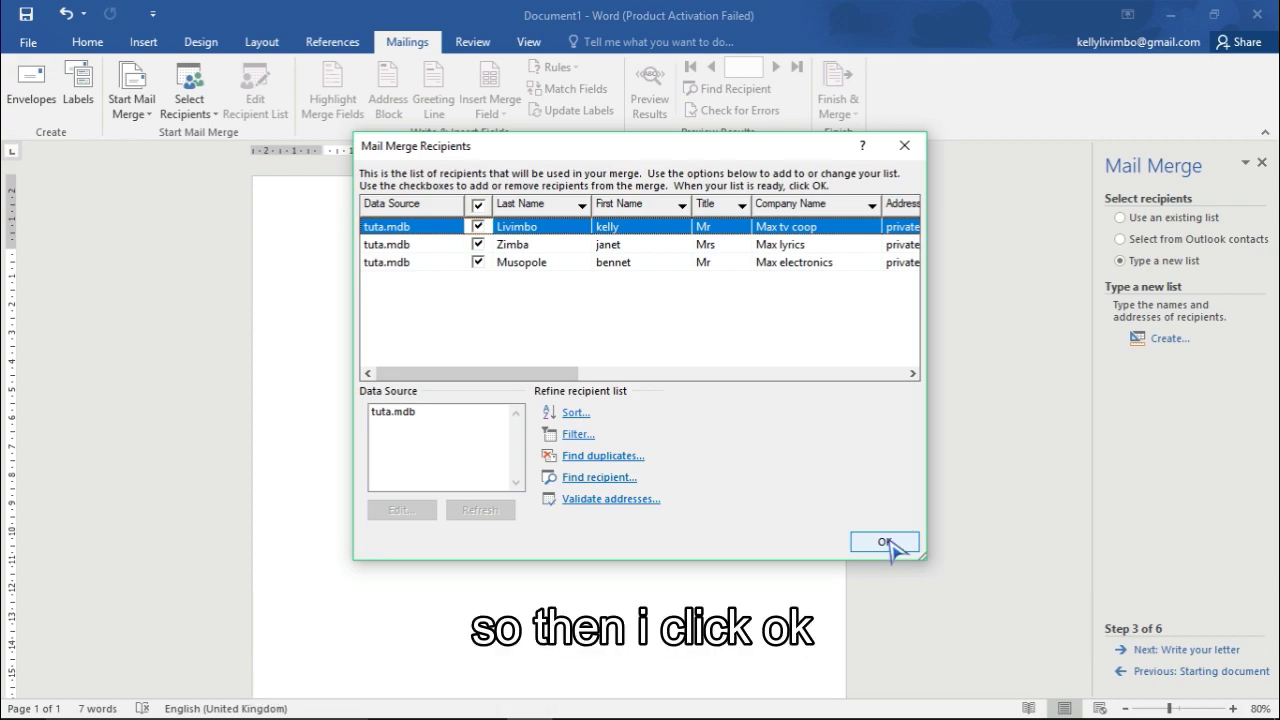
click(885, 542)
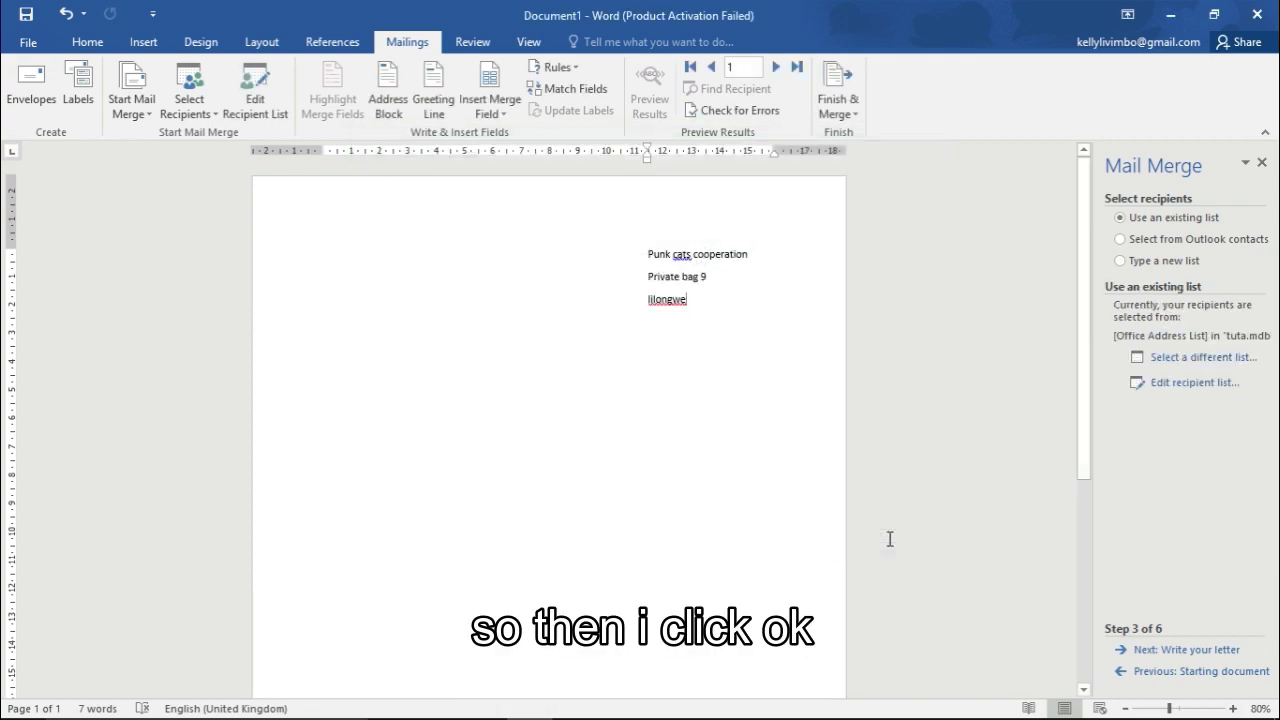
click(600, 406)
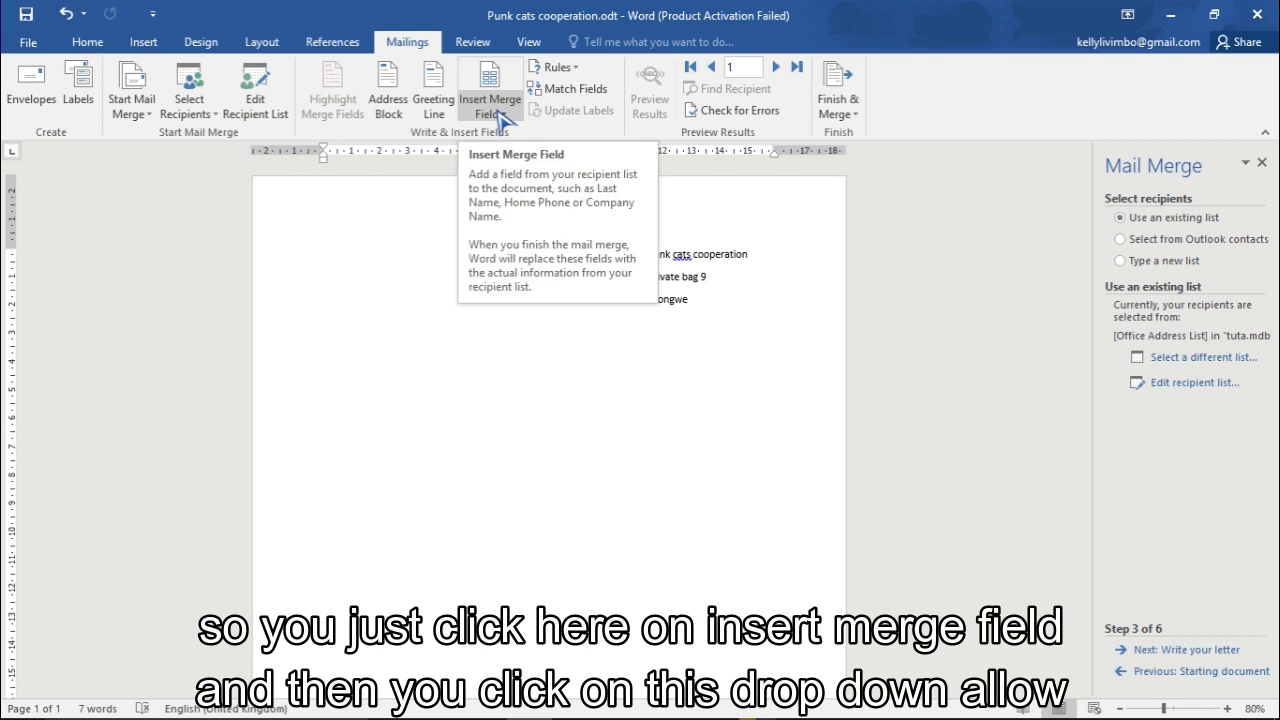
click(506, 116)
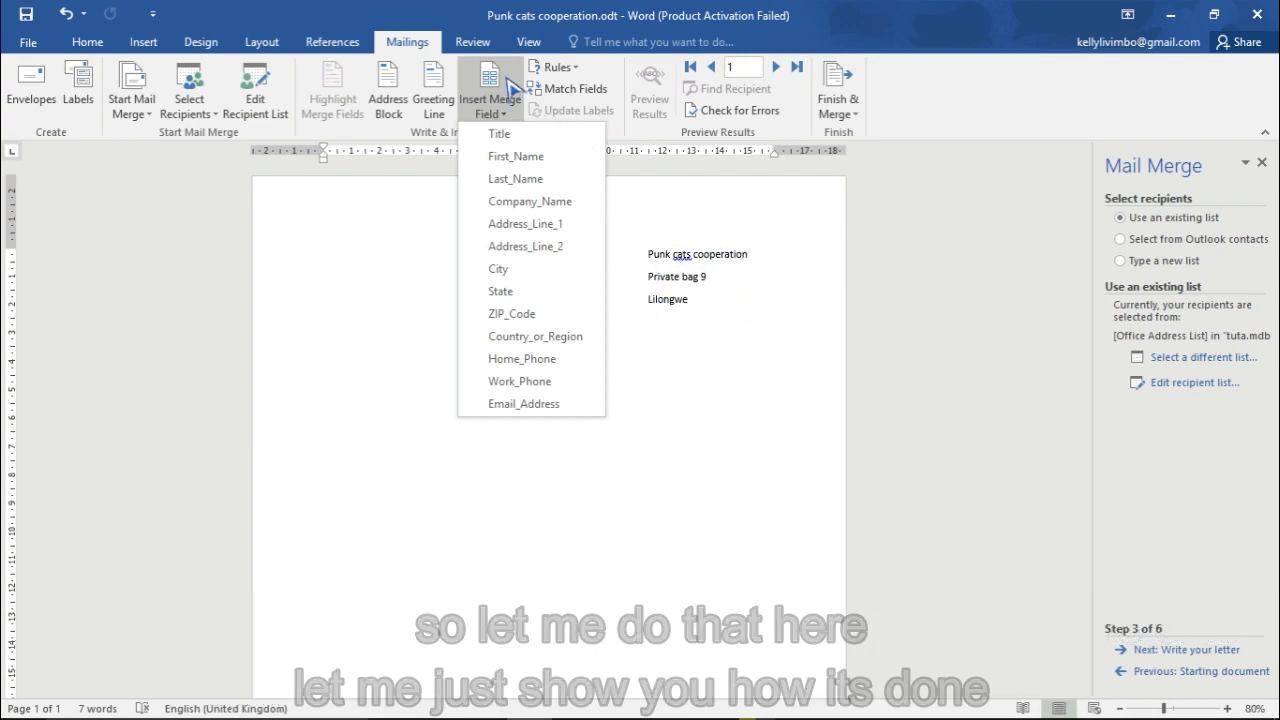
click(477, 22)
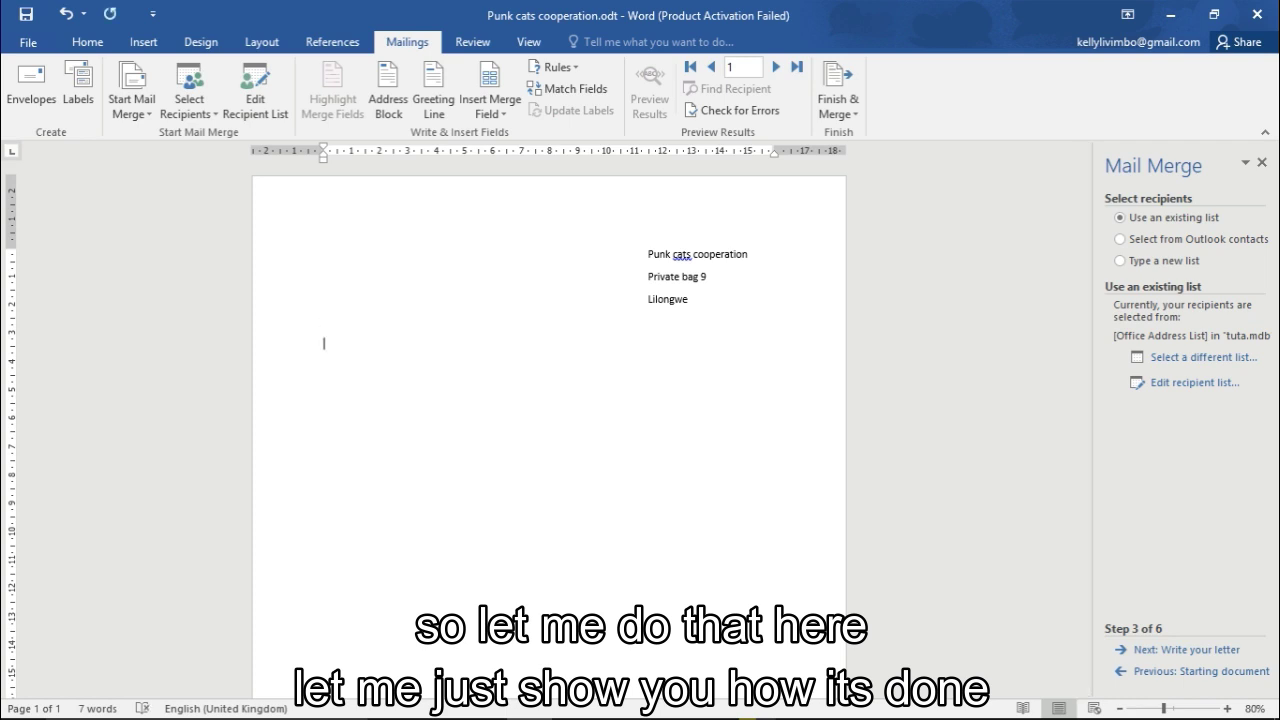
Insert the «Company_Name» merge field, turn off the results preview, and start a new line
click(505, 114)
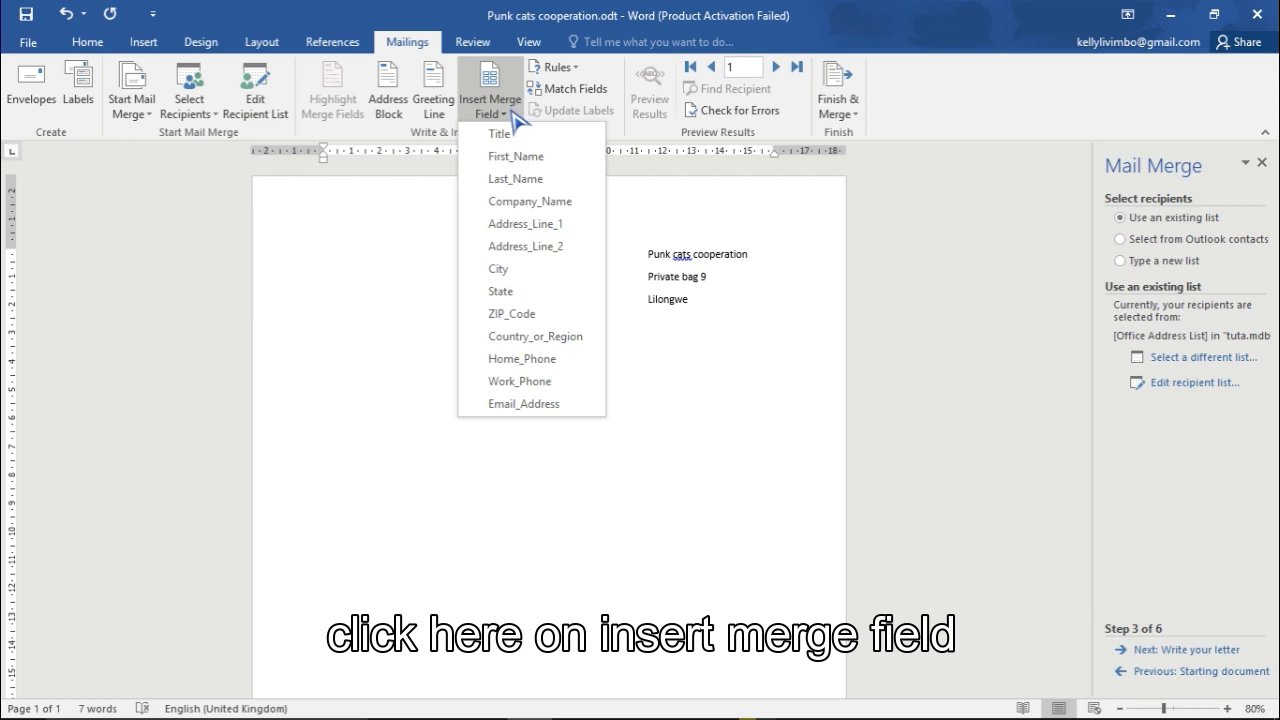
click(525, 203)
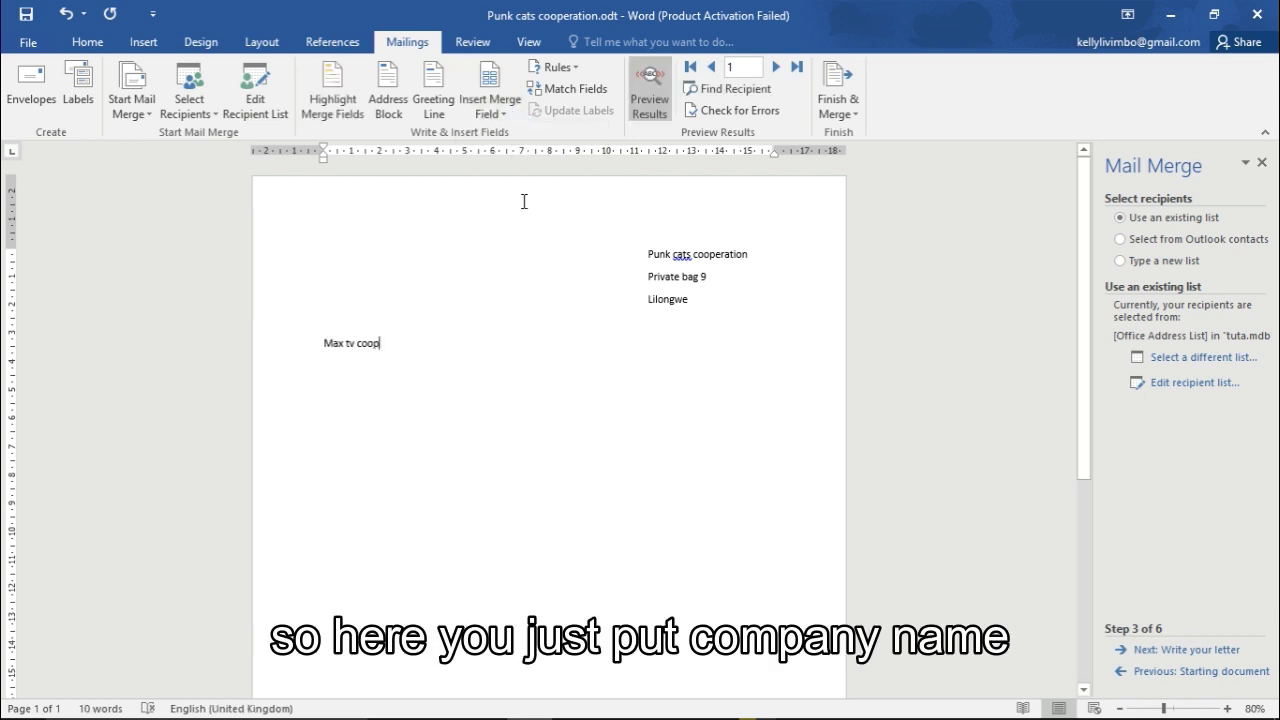
click(652, 92)
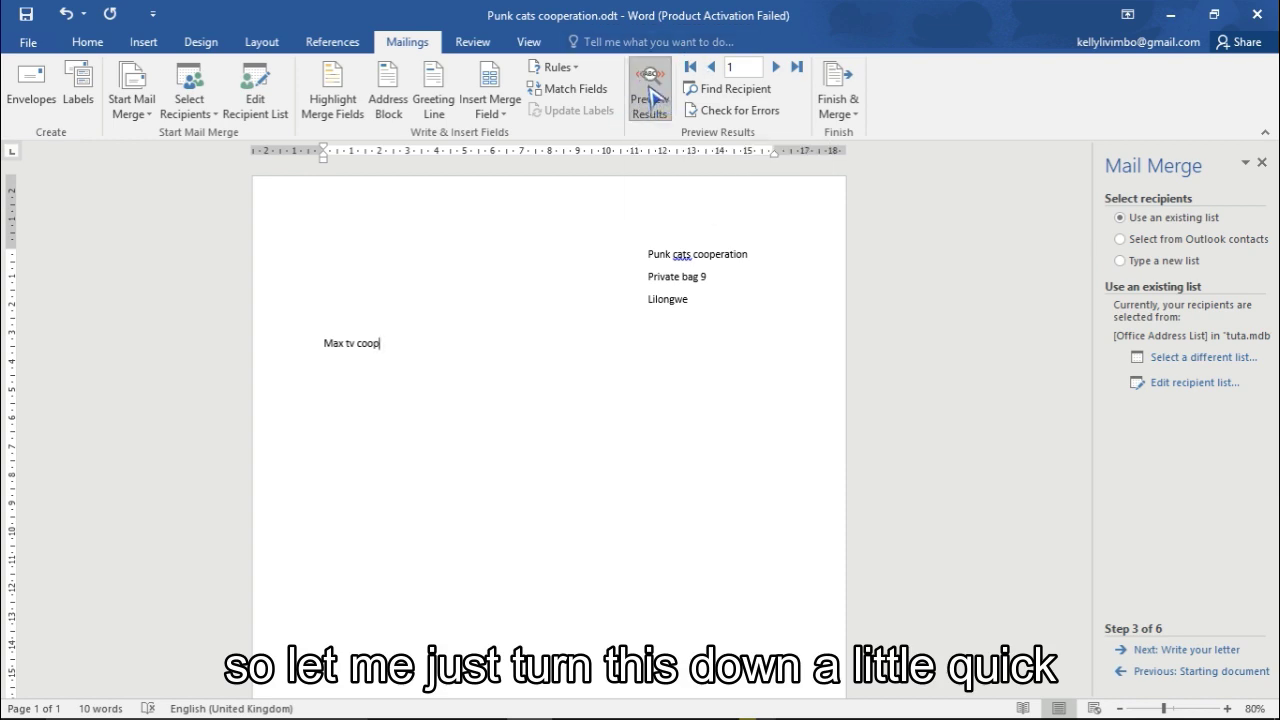
click(513, 116)
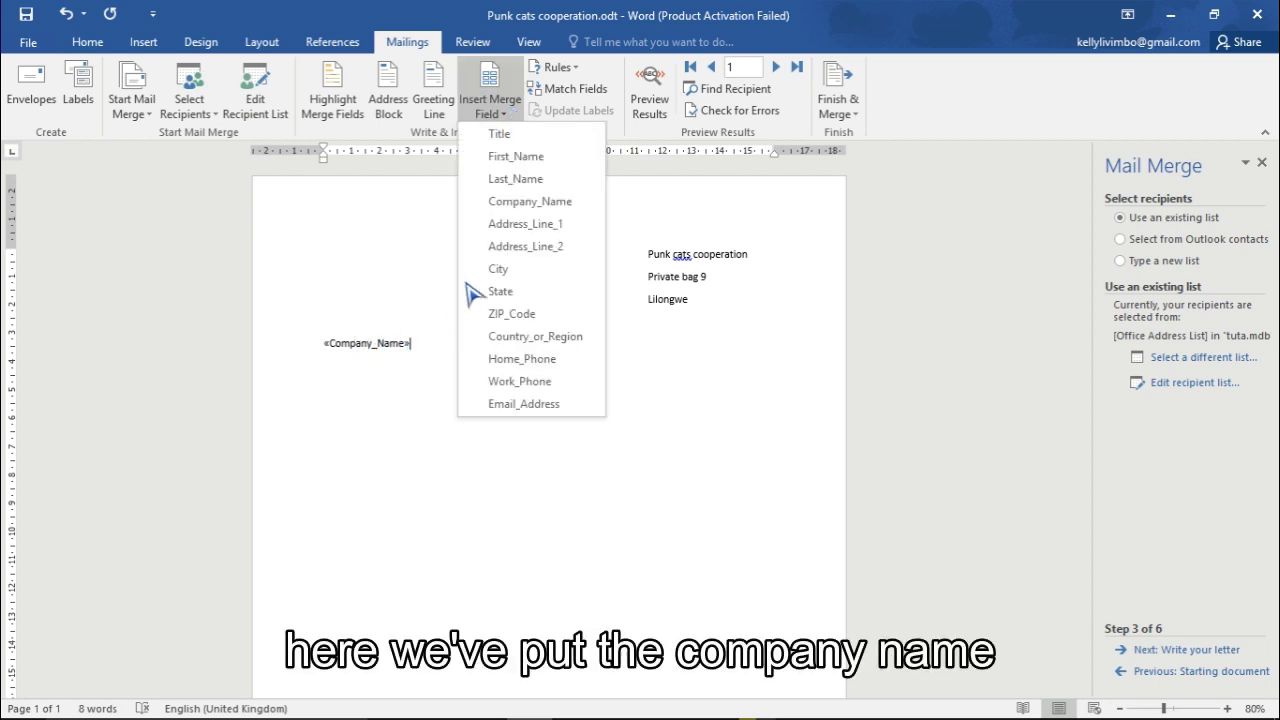
click(427, 366)
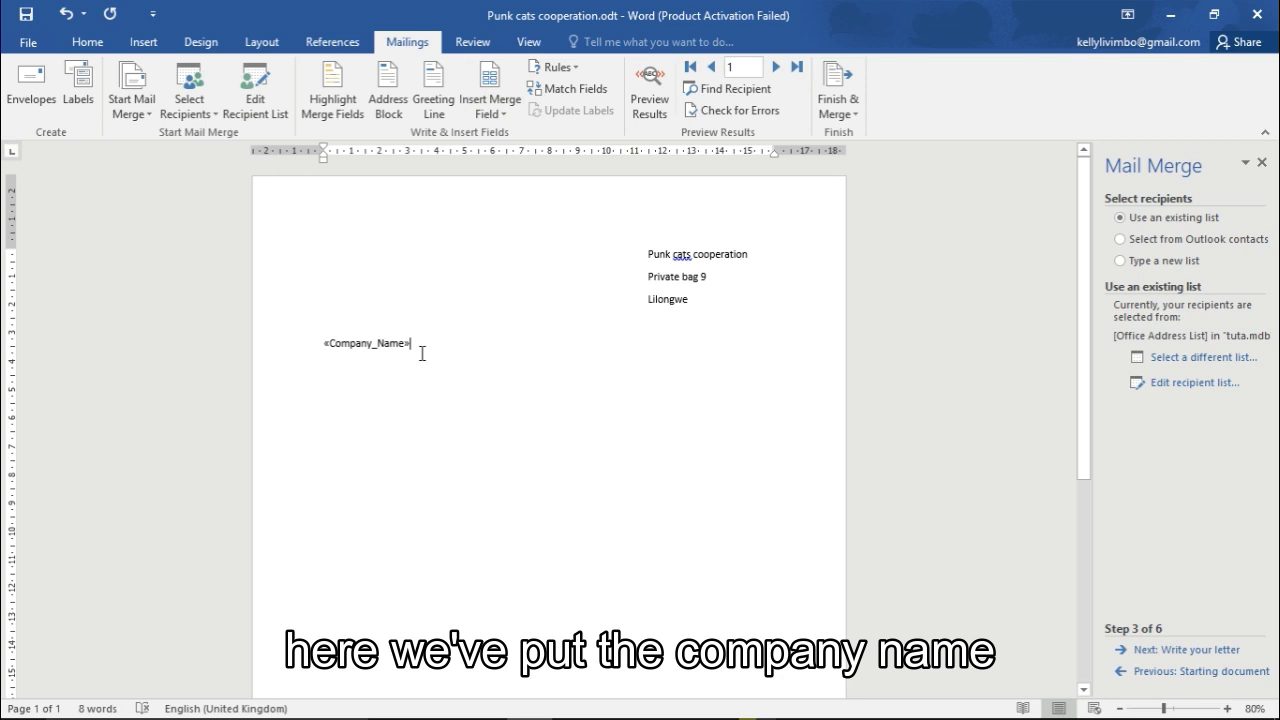
key(Return)
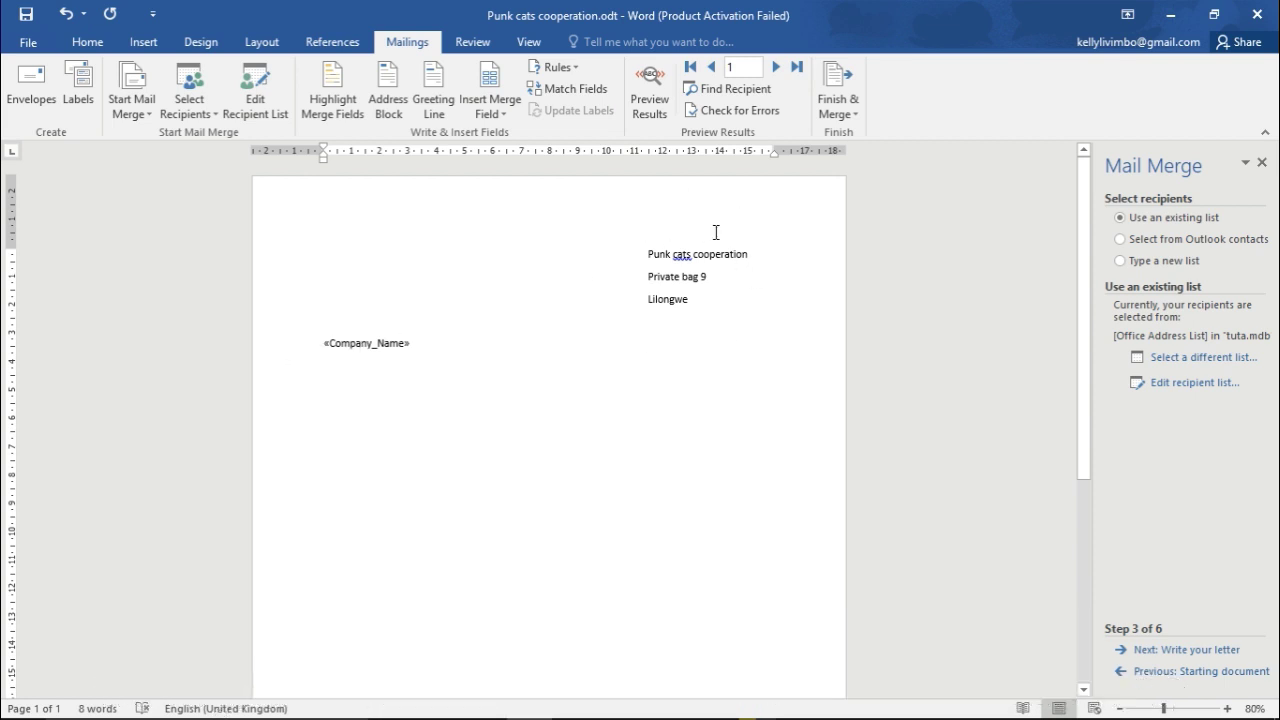
Insert «Address_Line_1» and «City» merge fields on separate lines, ending on a fresh line
click(505, 113)
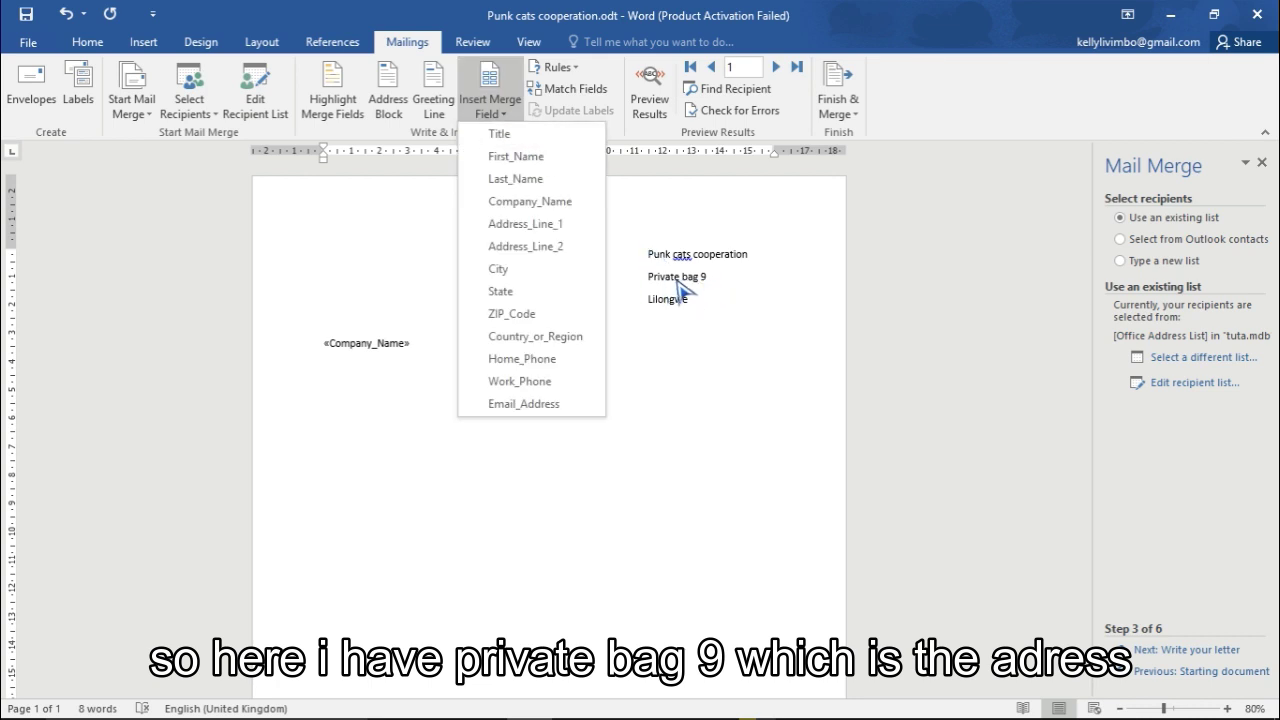
click(530, 223)
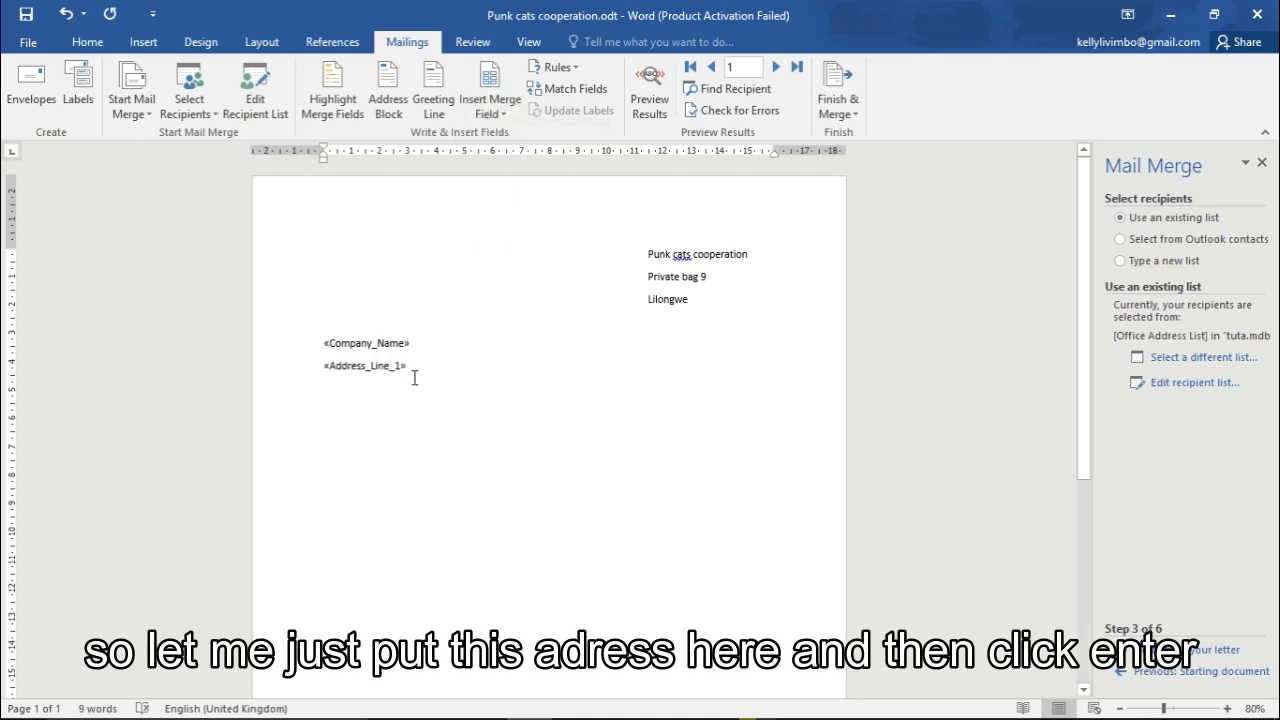
key(Return)
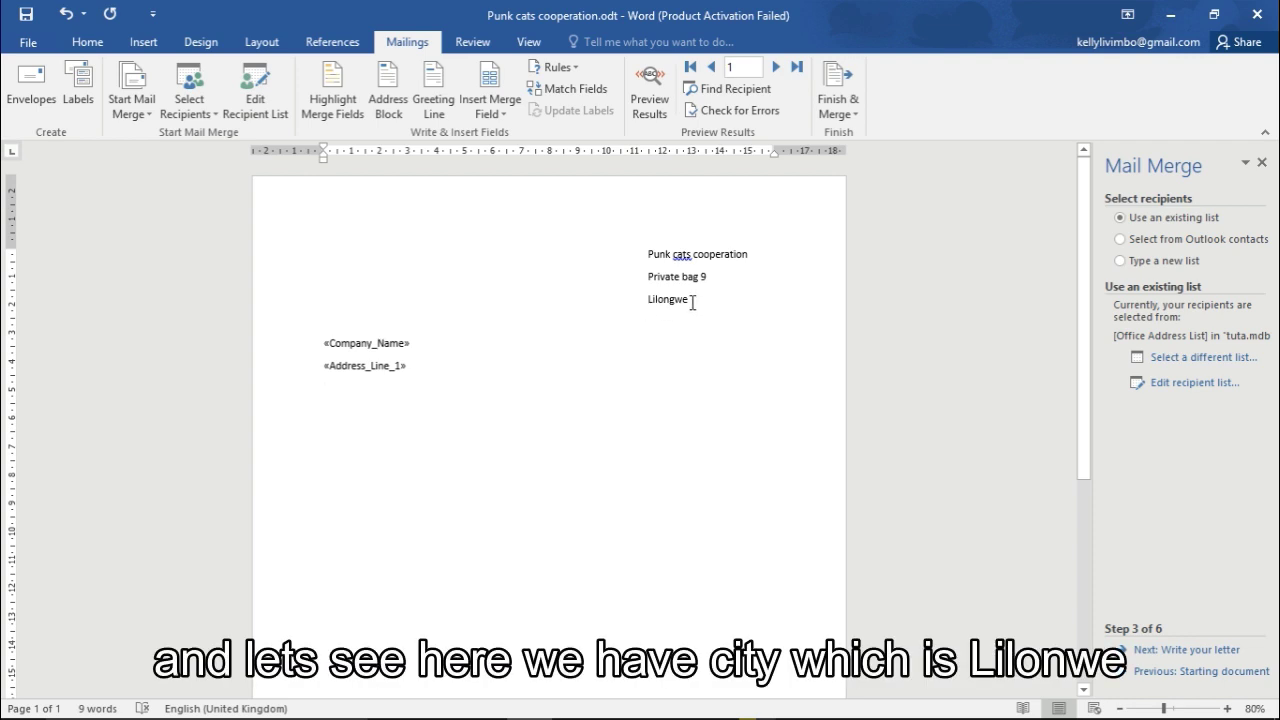
click(504, 116)
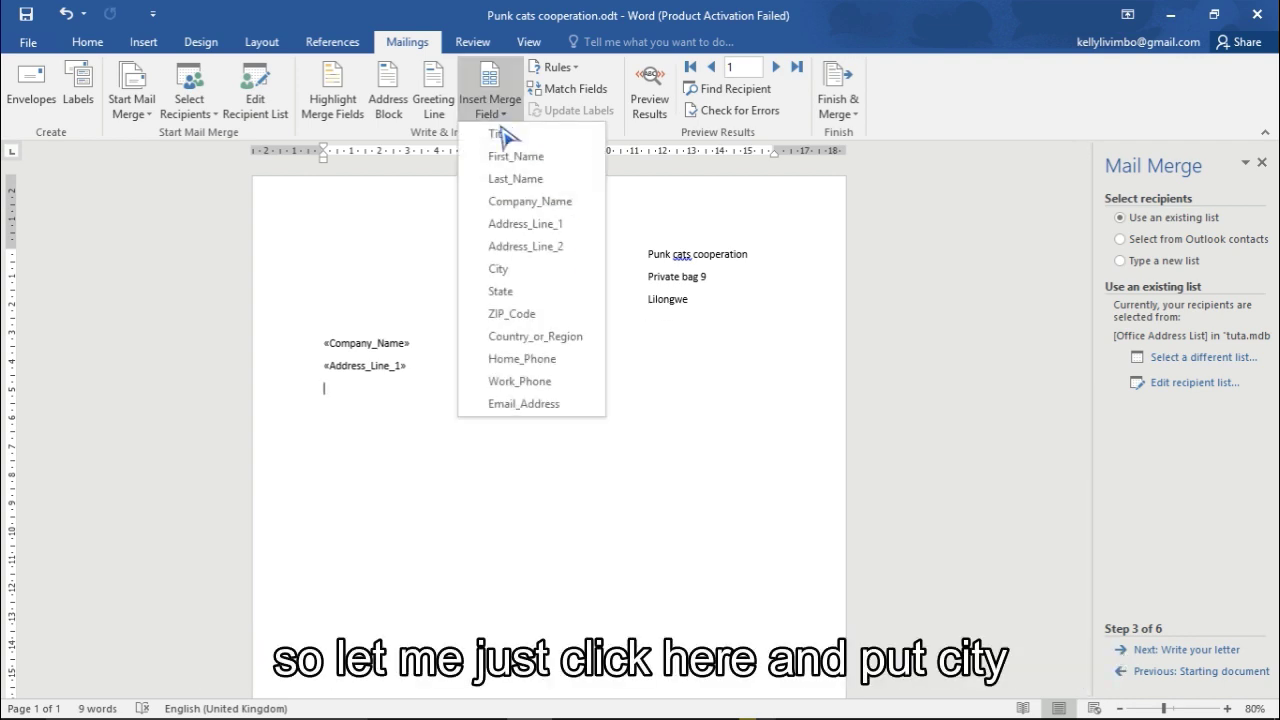
click(498, 269)
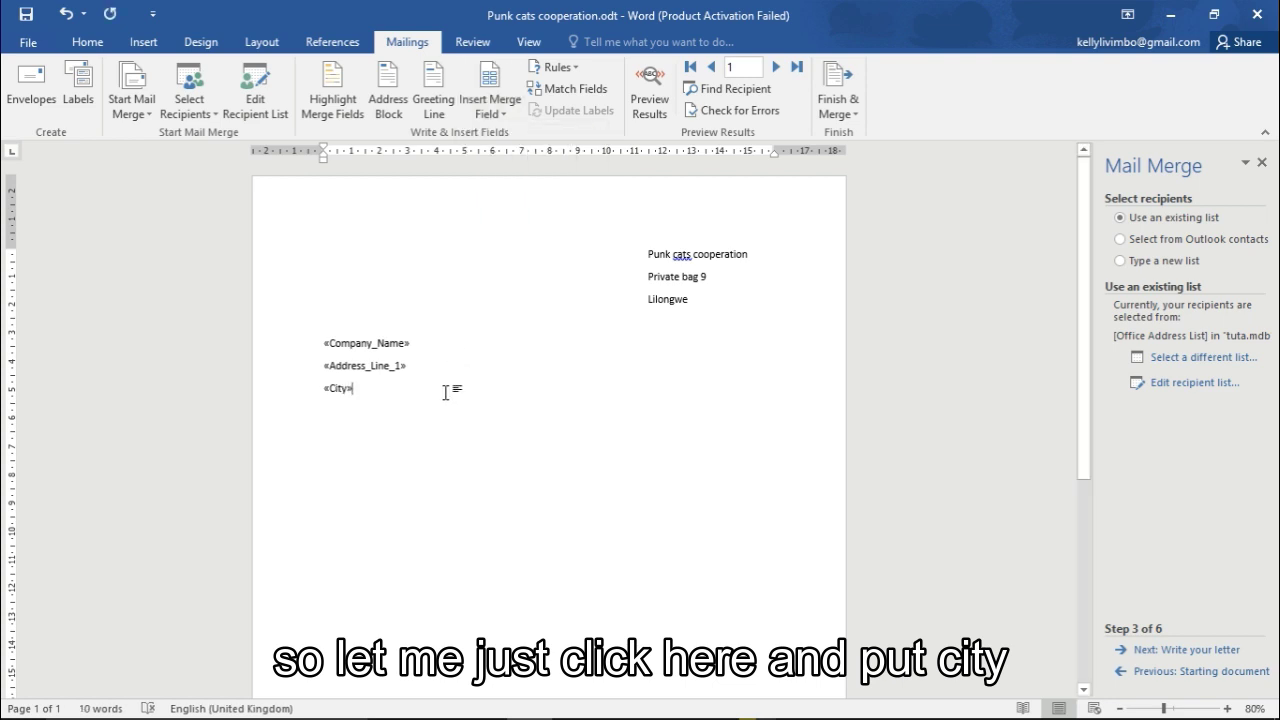
key(Return)
text(D)
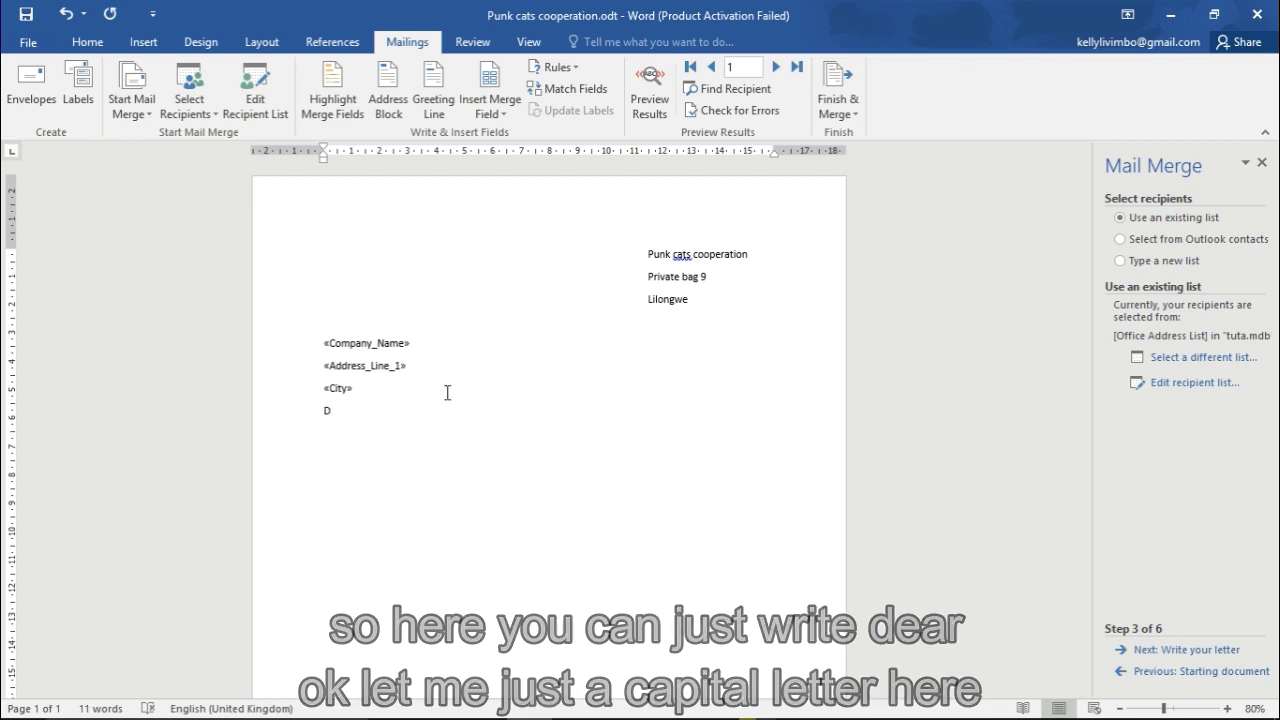
Write 'Dear, ' followed by the «Title», «First_Name» and «Last_Name» merge fields
text(ear,)
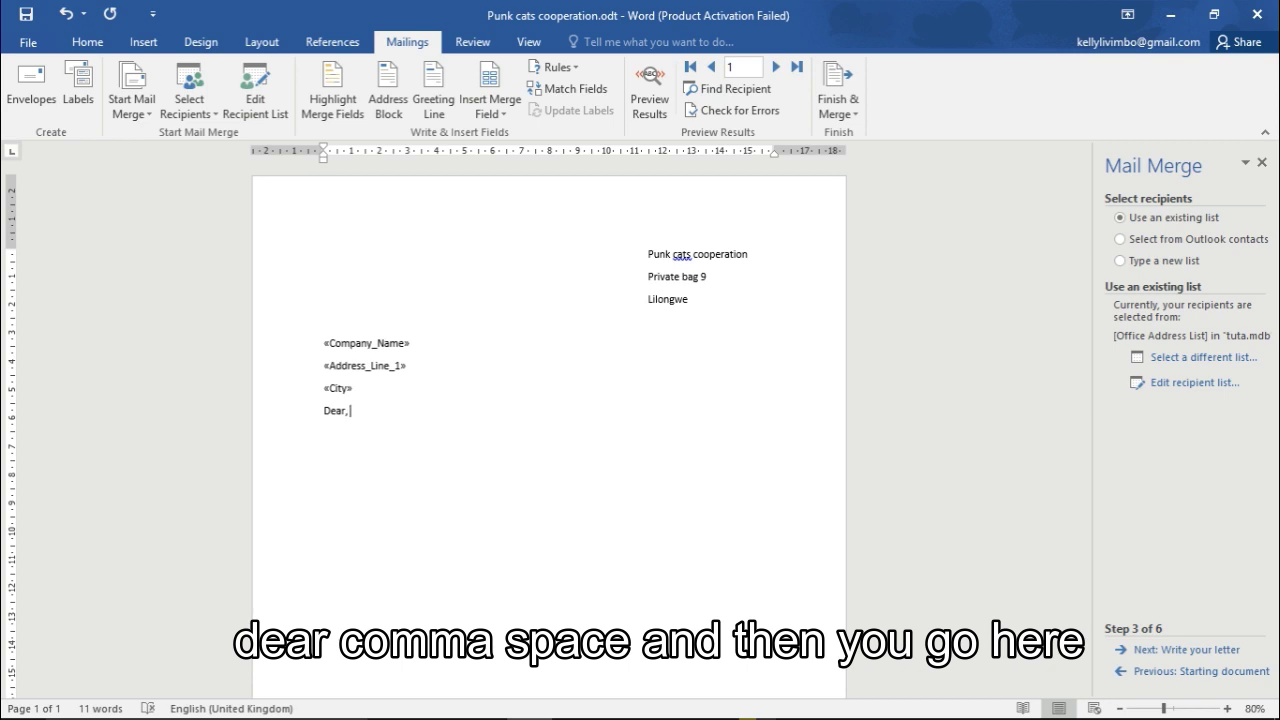
click(510, 115)
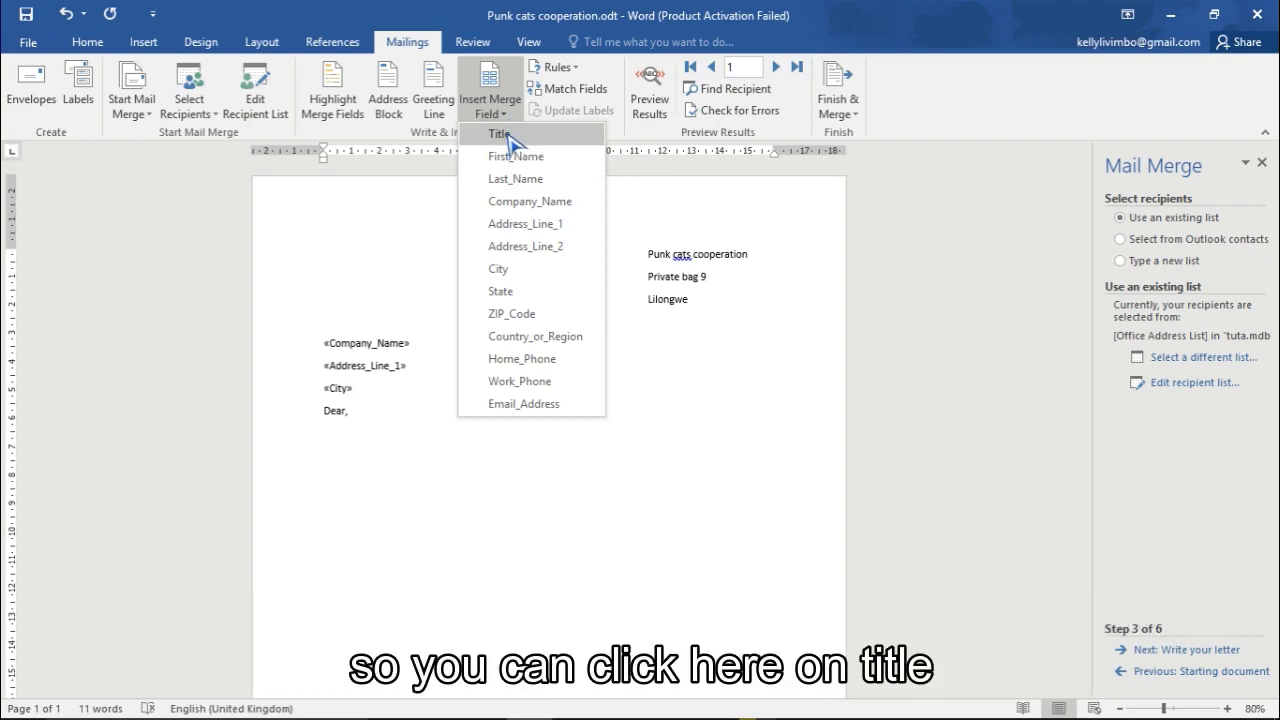
click(502, 134)
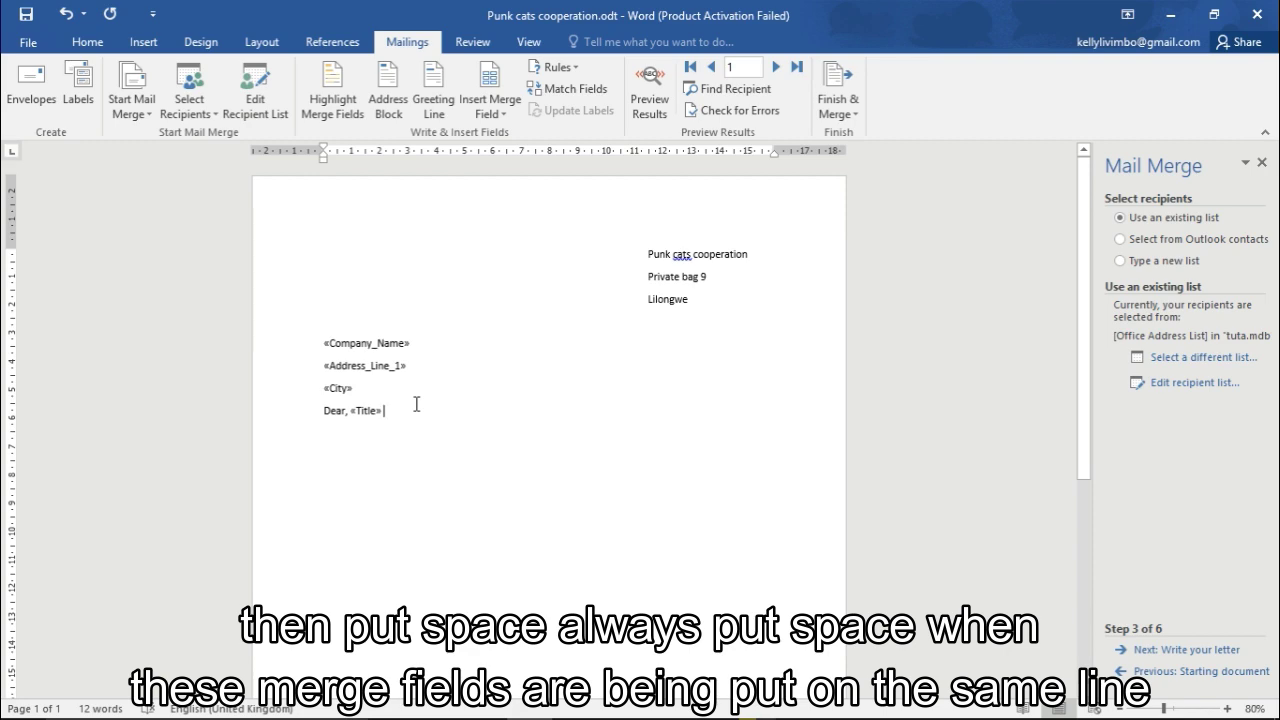
click(490, 106)
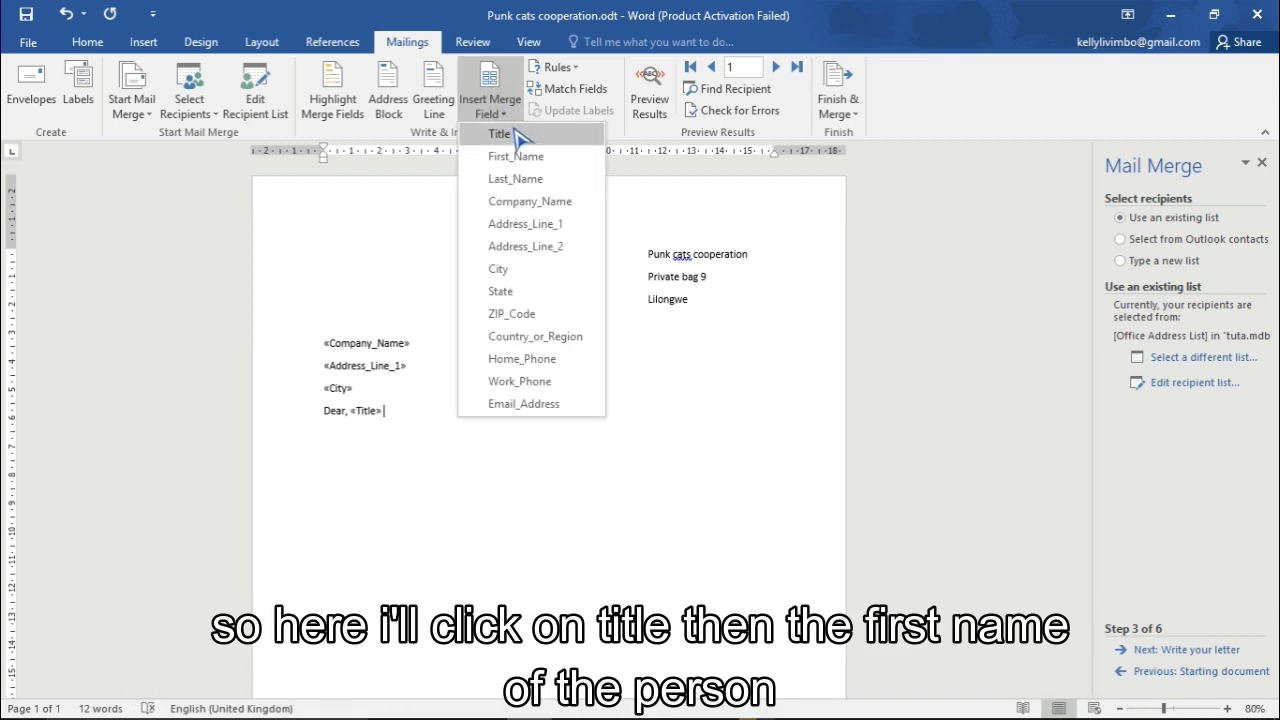
click(511, 160)
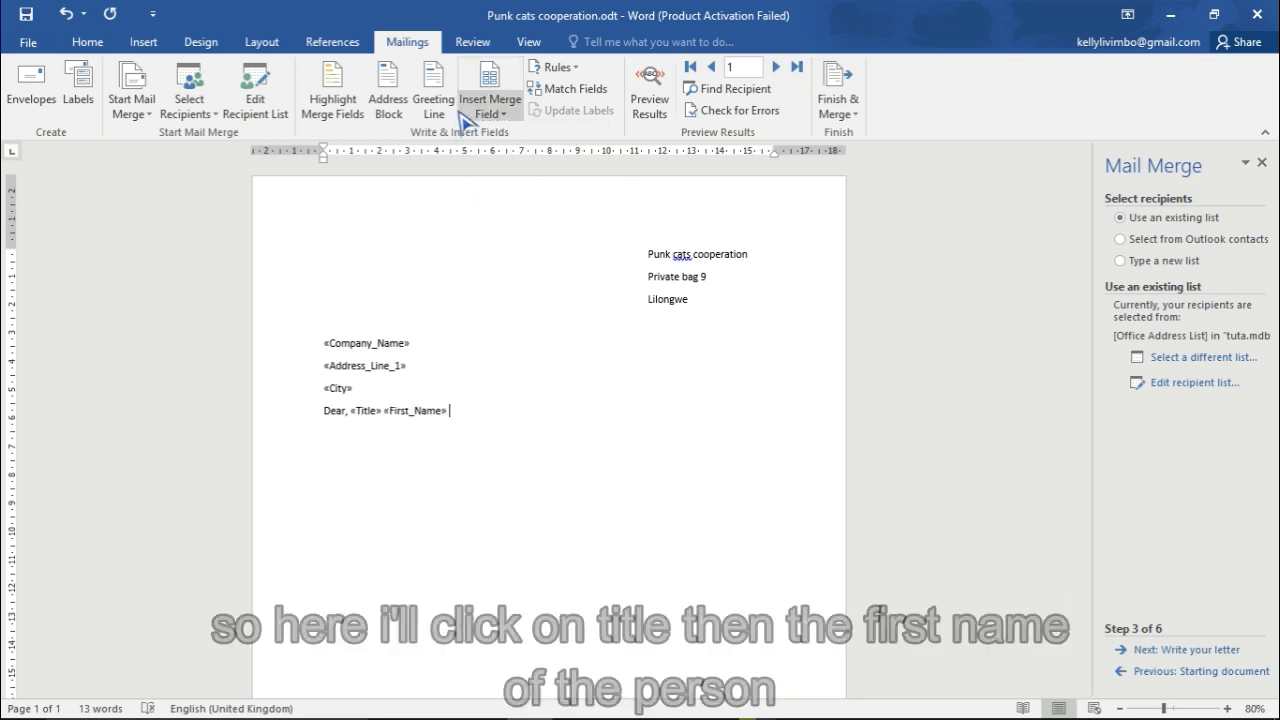
click(496, 110)
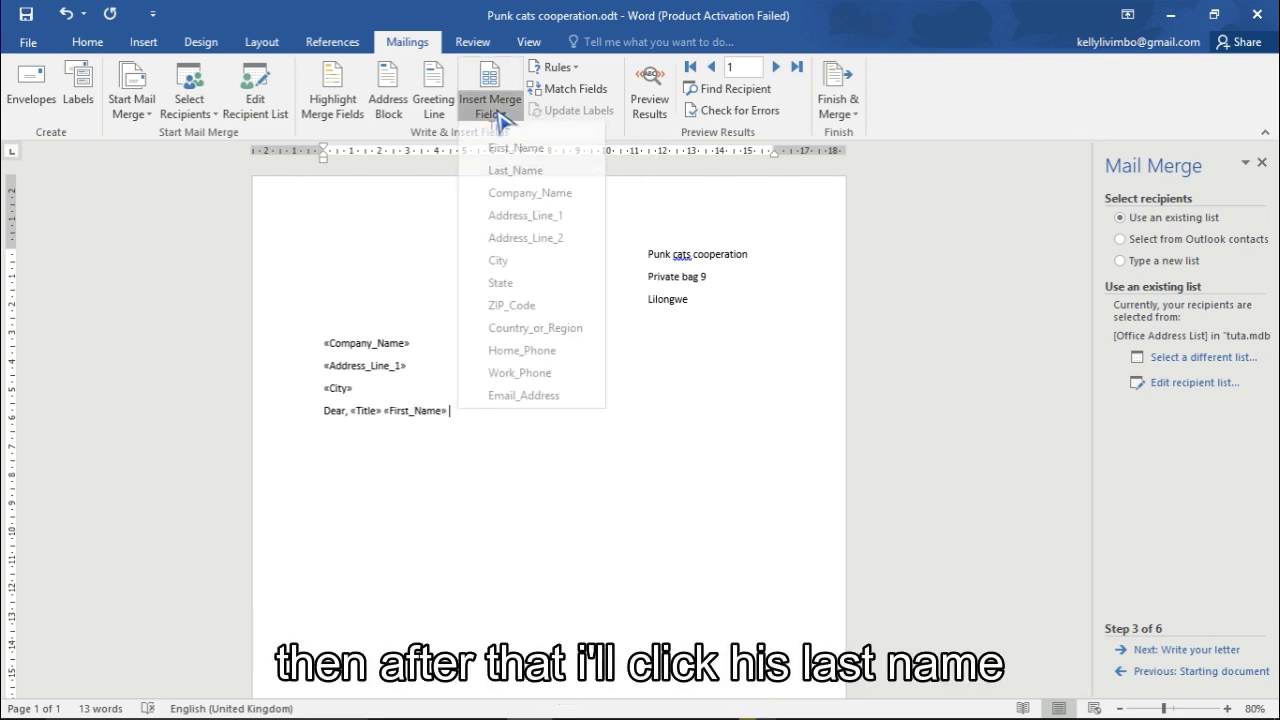
click(528, 180)
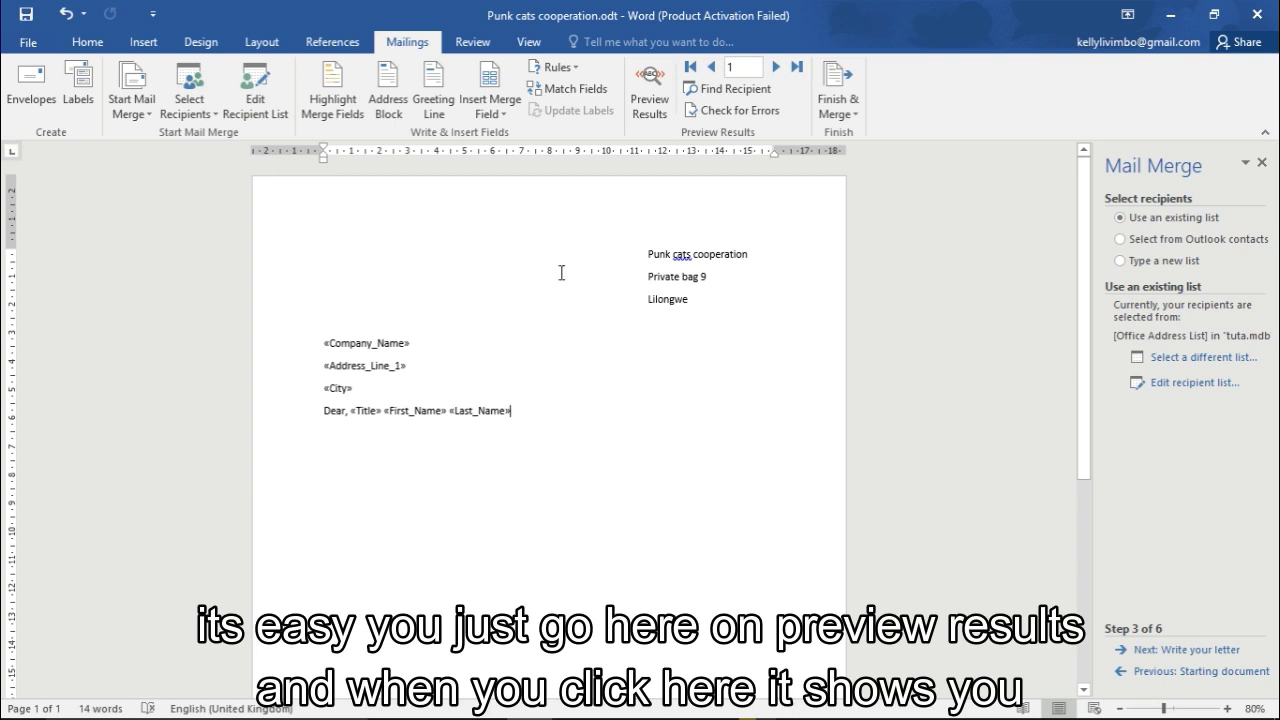
Preview record 1's merged data and add a blank line before the Dear greeting
click(658, 84)
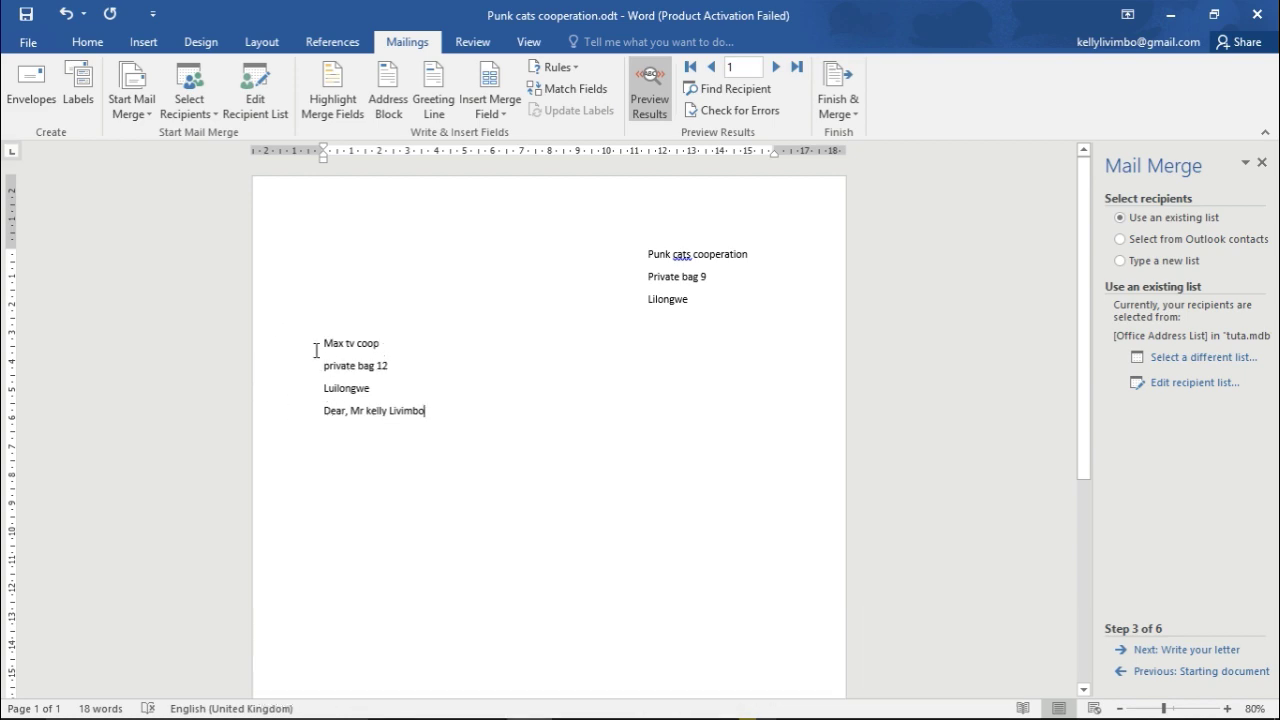
click(323, 412)
key(Return)
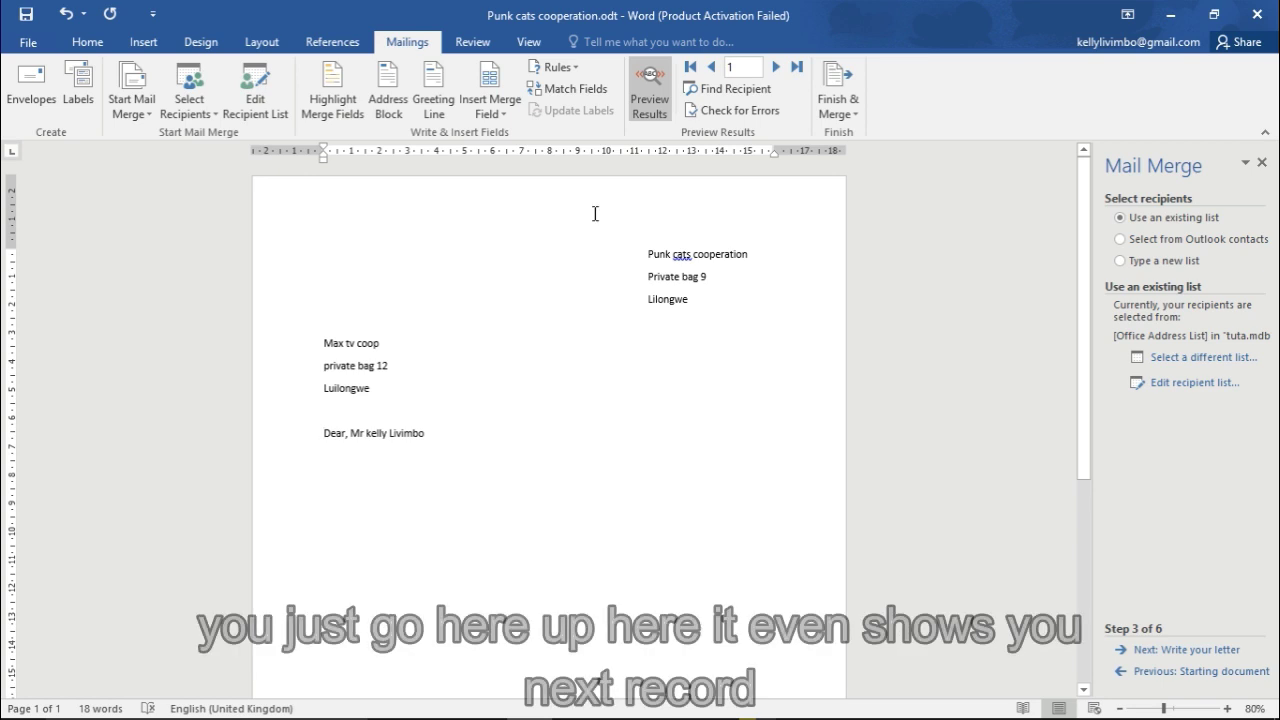
Step forward and back through the merged letter previews, ending on record 3, Max electronics
click(777, 67)
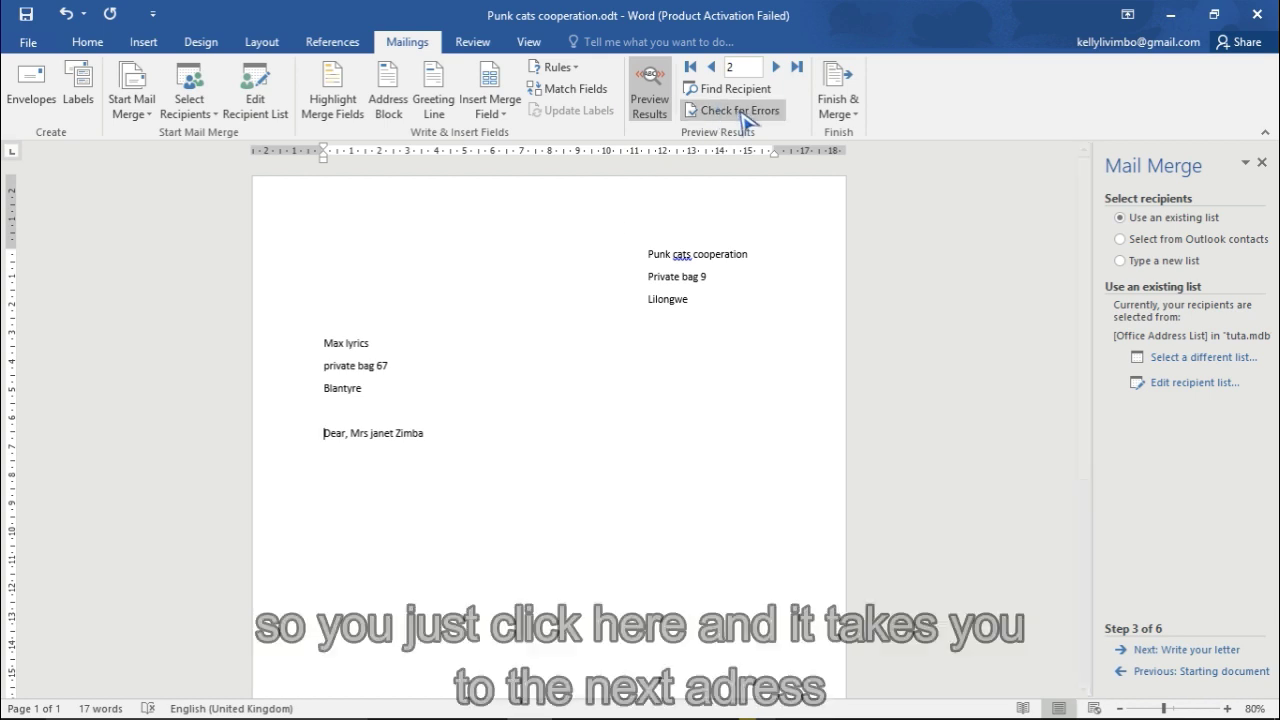
click(776, 67)
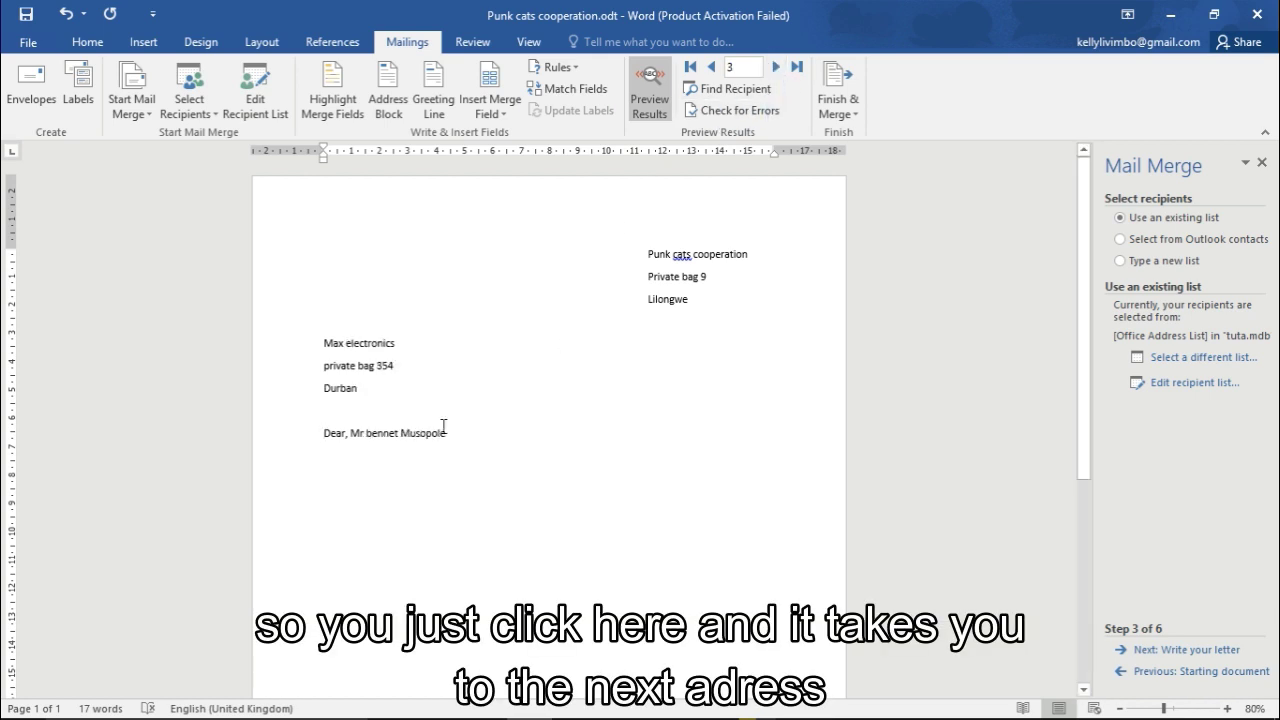
click(712, 67)
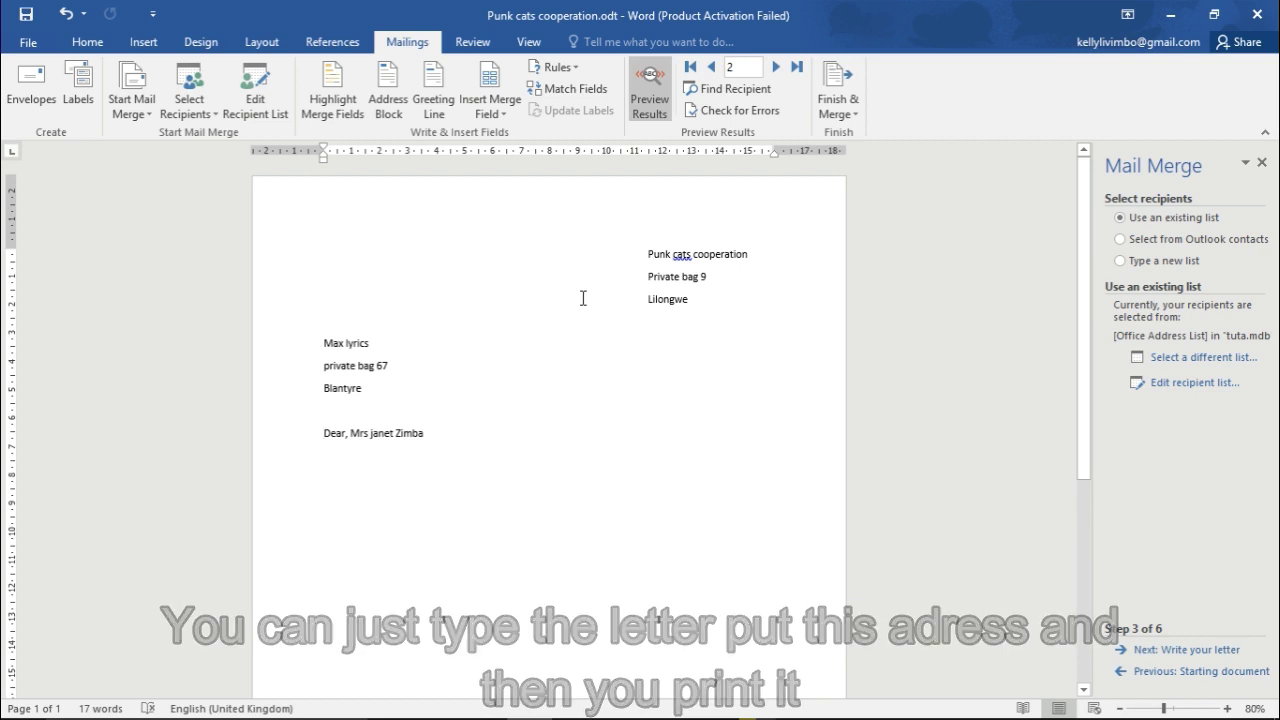
click(776, 67)
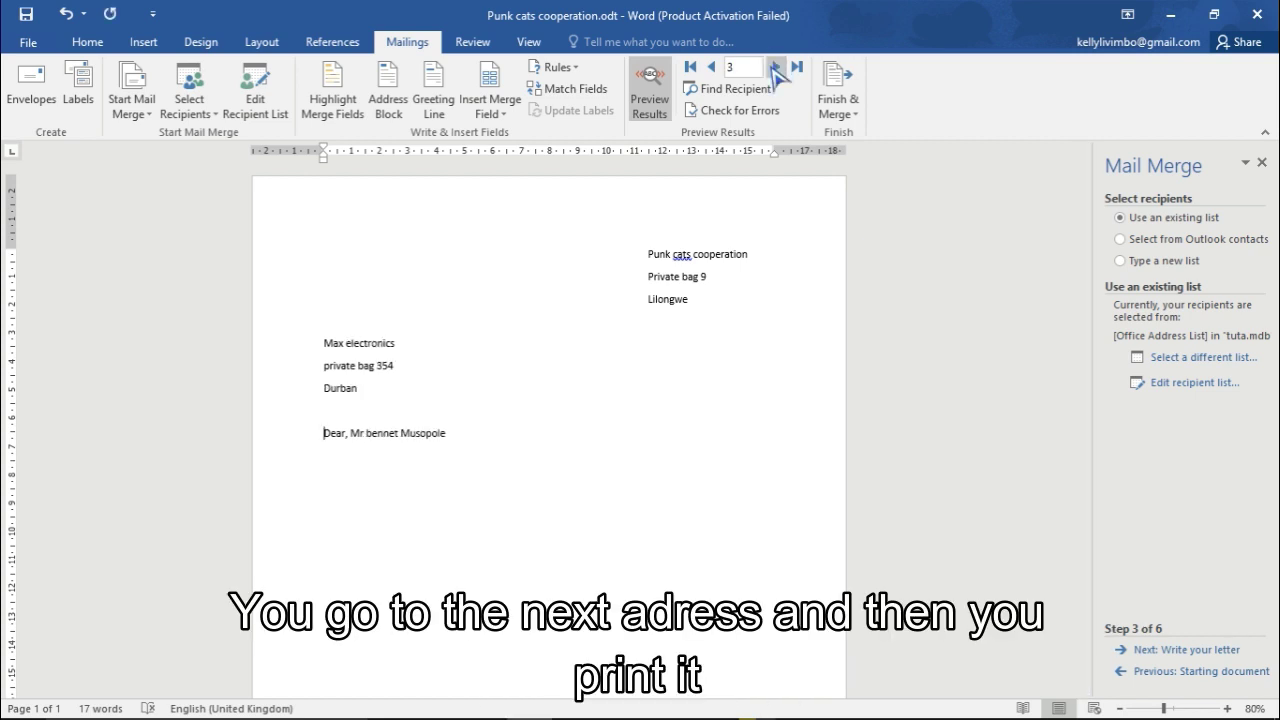